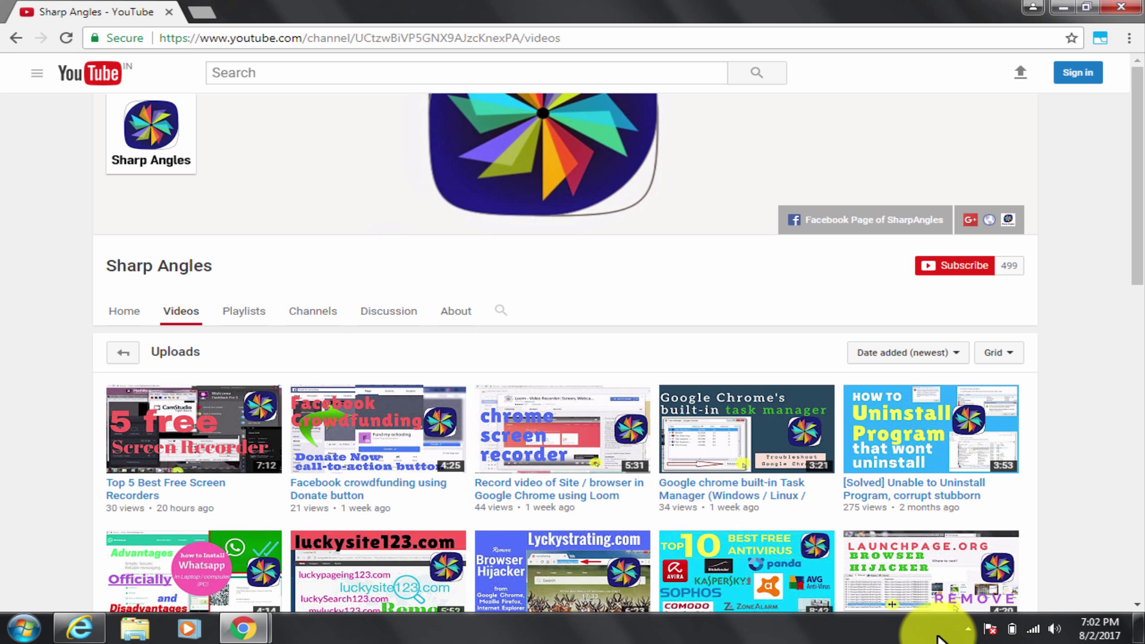
# - Look over the uploaded videos on the Sharp Angles YouTube channel
pyautogui.moveTo(106, 266); pyautogui.dragTo(212, 265)
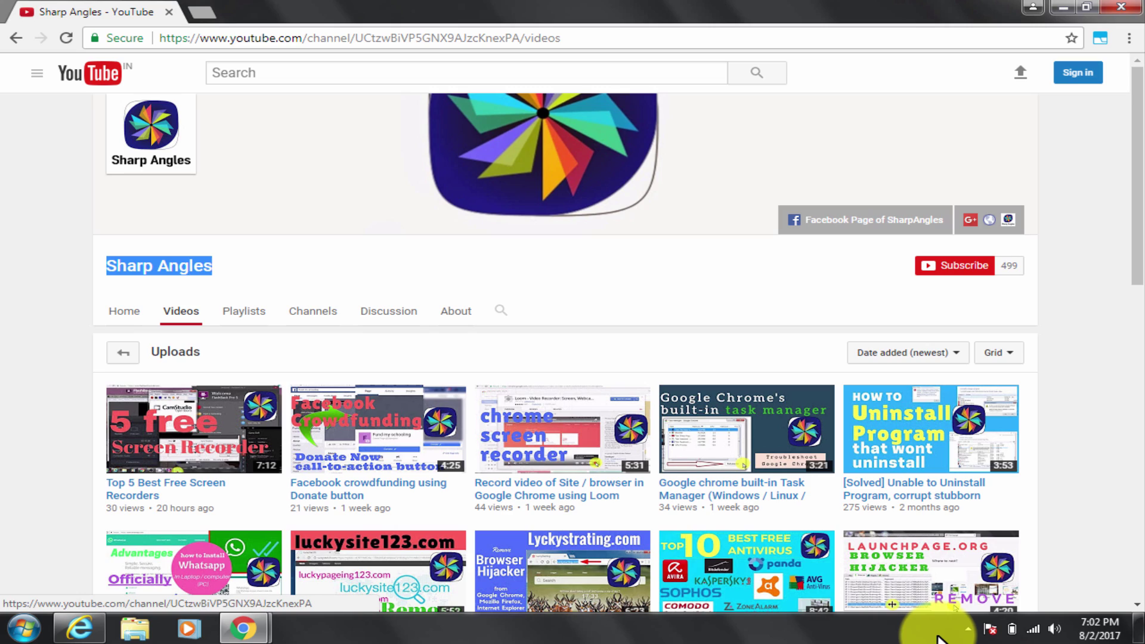
pyautogui.press('Escape')
pyautogui.scroll(-3, 213, 266)
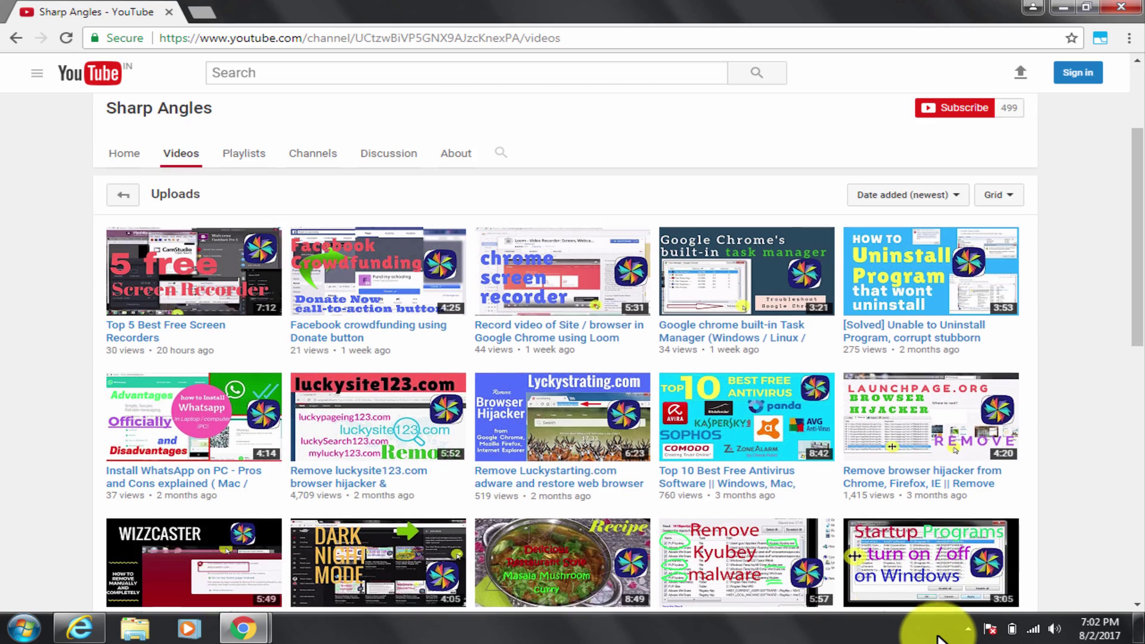
pyautogui.scroll(-3, 213, 266)
pyautogui.scroll(1, 203, 251)
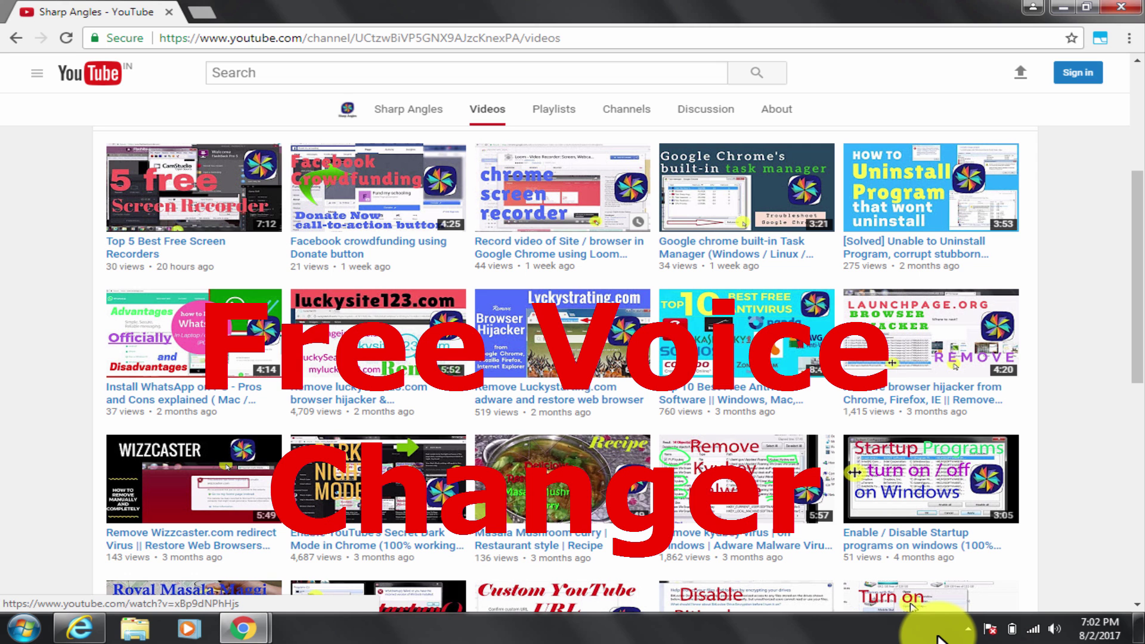
pyautogui.scroll(-1, 939, 639)
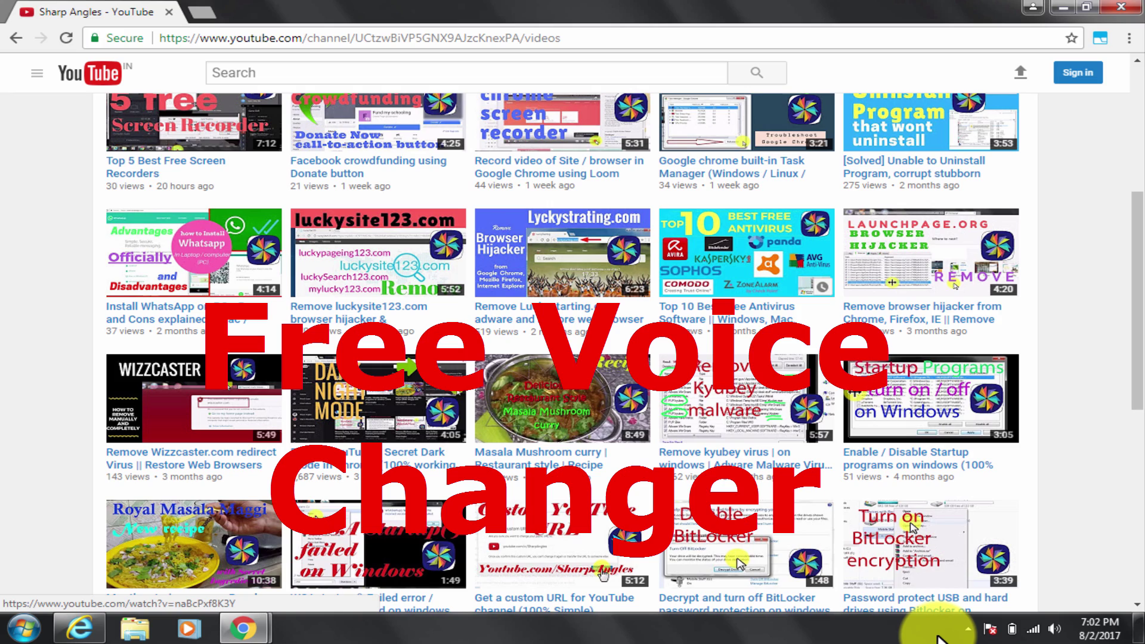
pyautogui.scroll(3, 940, 638)
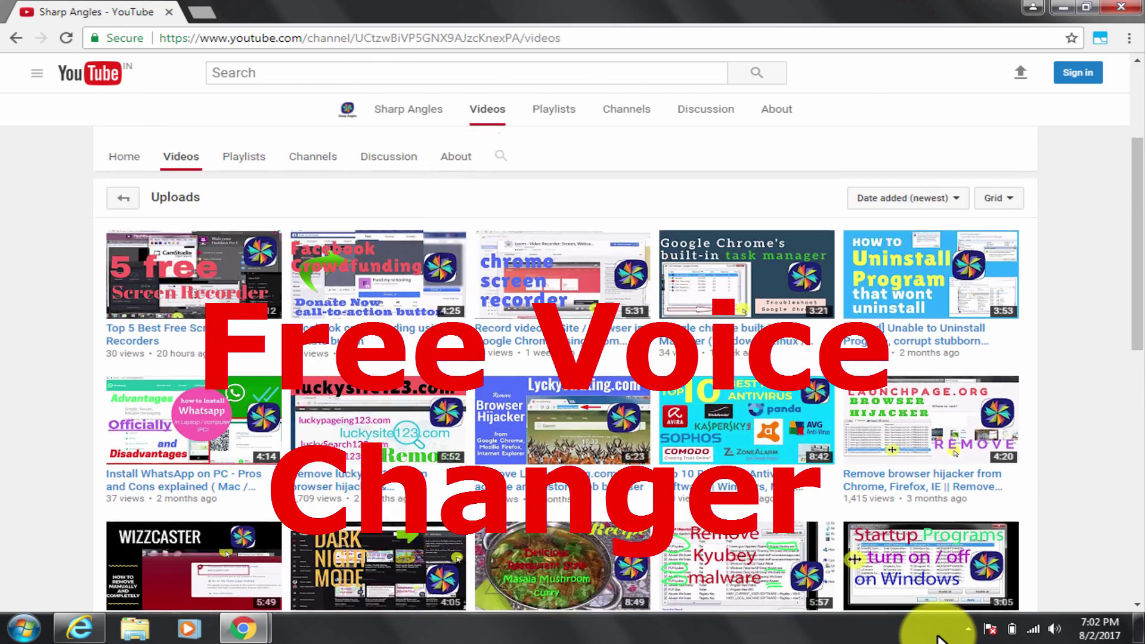
pyautogui.scroll(1, 938, 639)
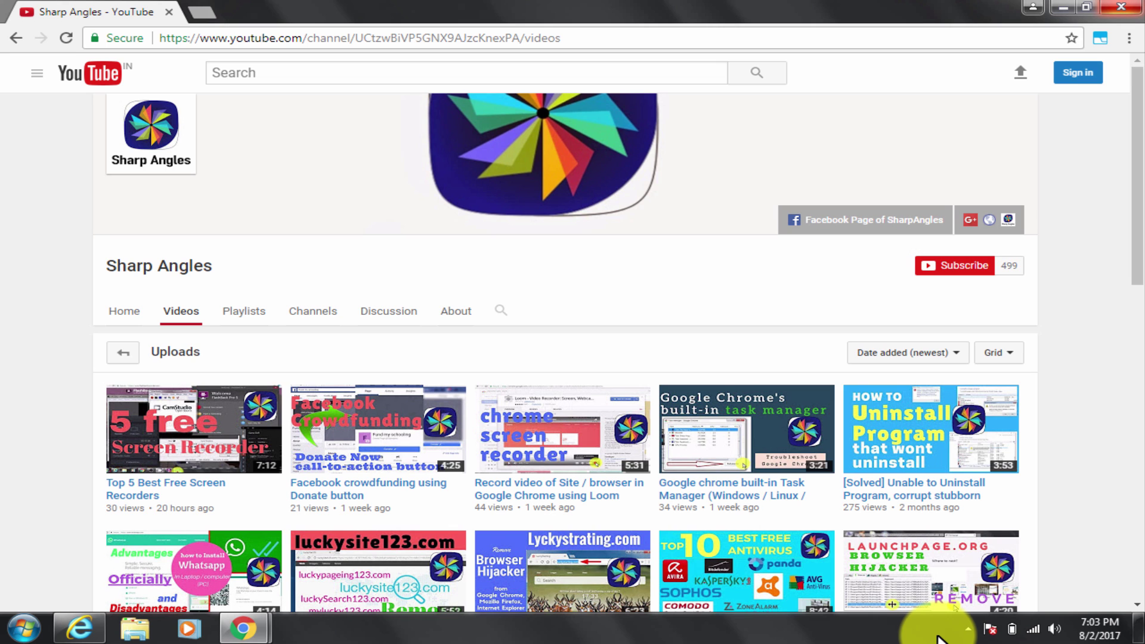
# - Look through the open Voxal, Skype Voice Changer, Online Tone Generator and Voice Spice pages, ending back on Voxal
pyautogui.press('super+d')
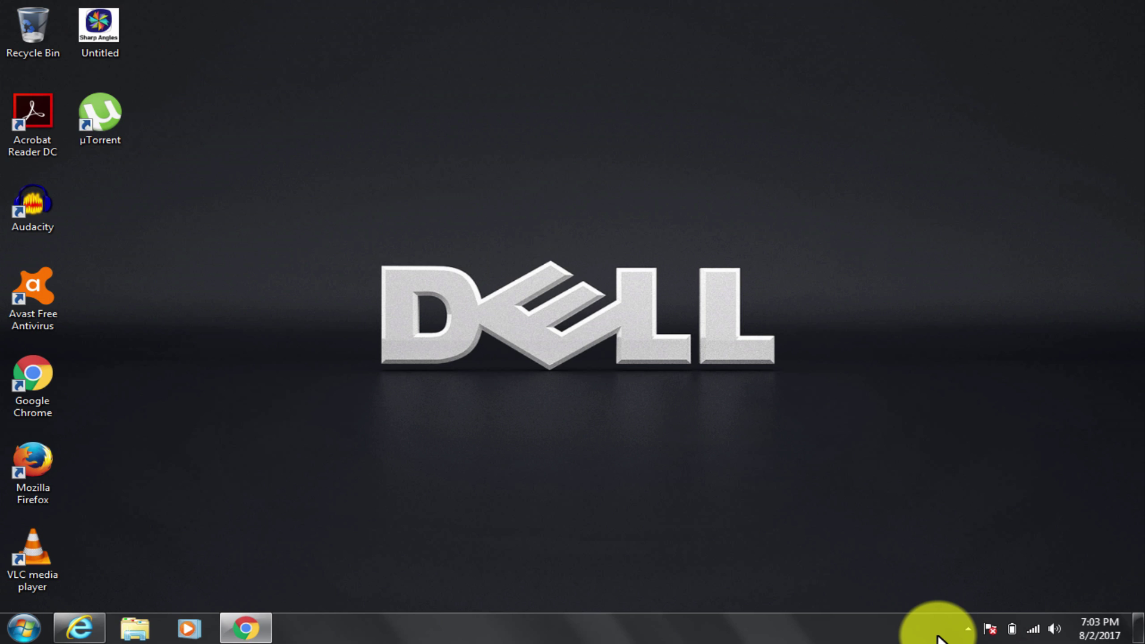
pyautogui.press('super+d')
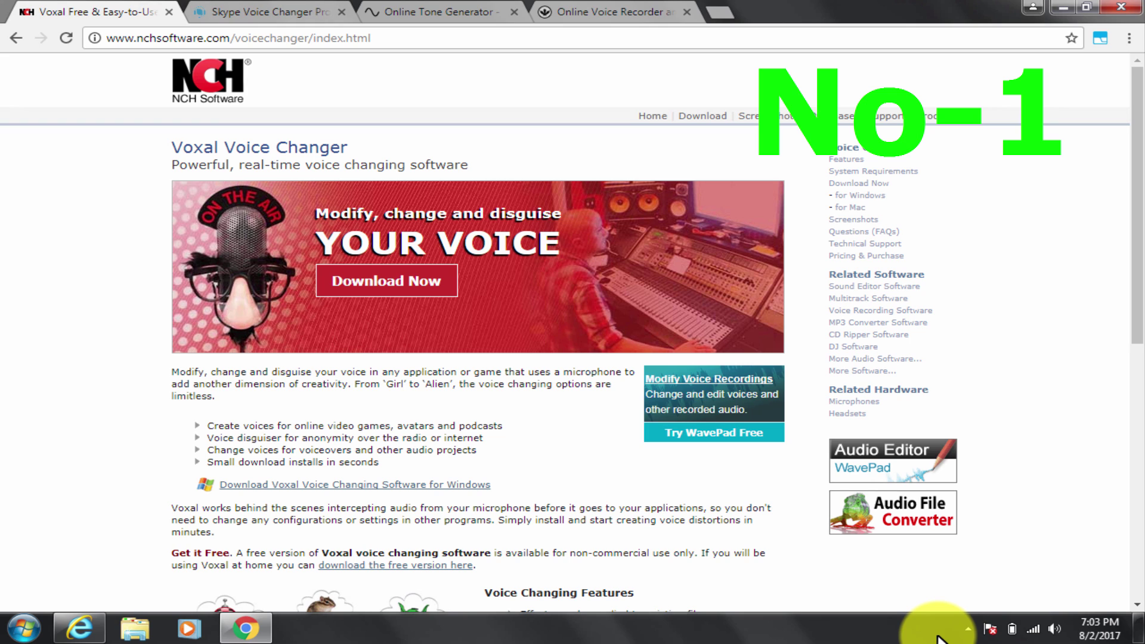
pyautogui.hotkey('ctrl', 'l')
pyautogui.press('Escape')
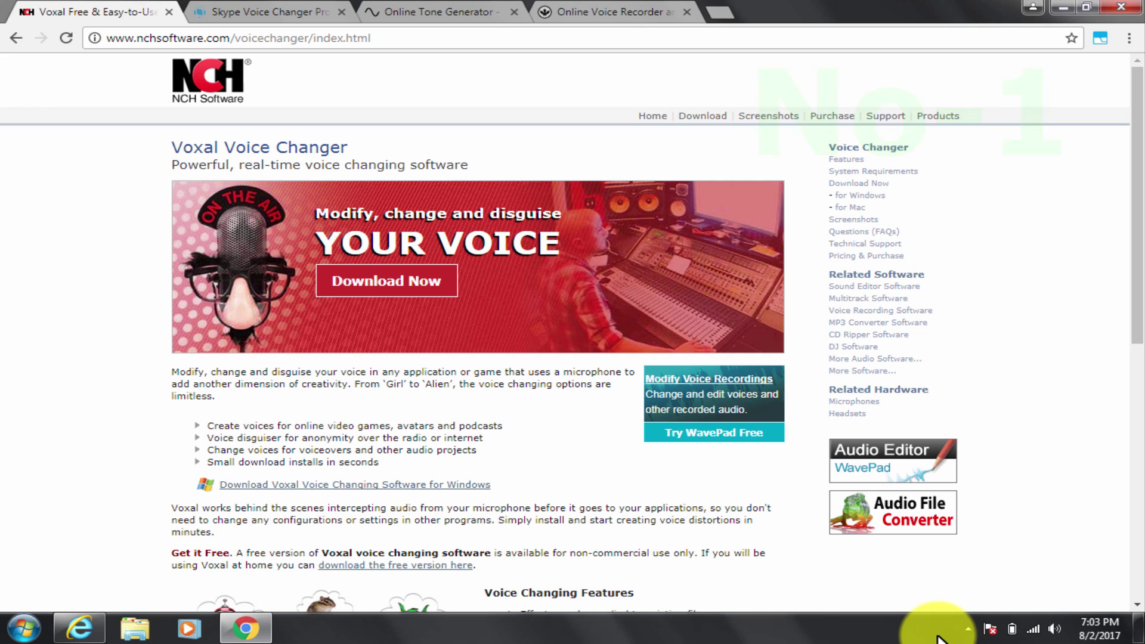
pyautogui.hotkey('ctrl', 'Tab')
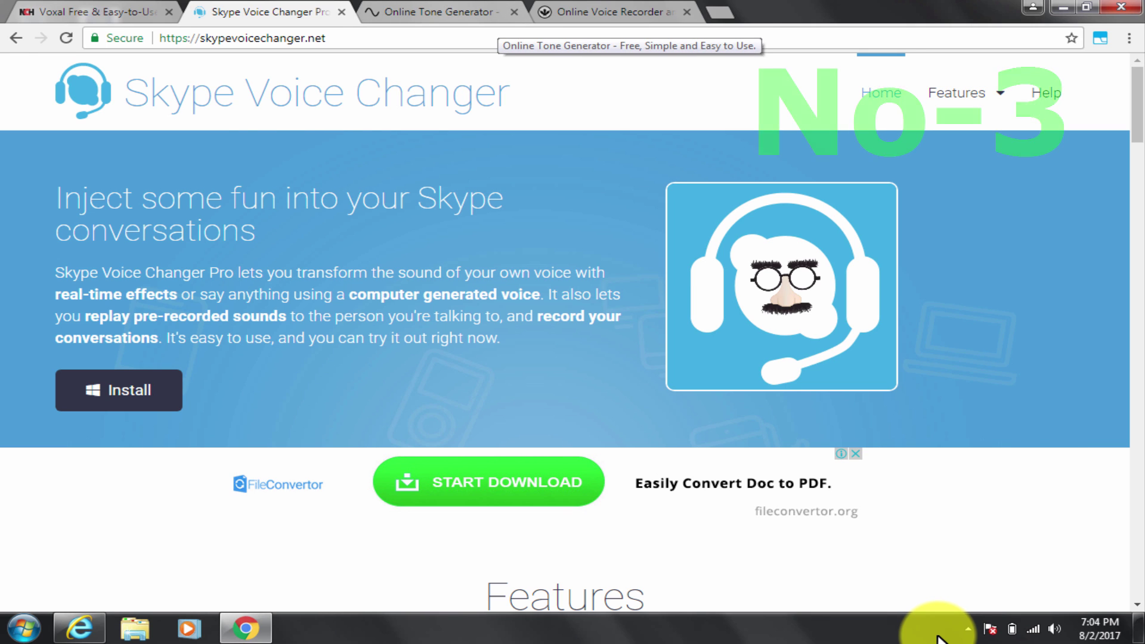
pyautogui.hotkey('ctrl', 'Tab')
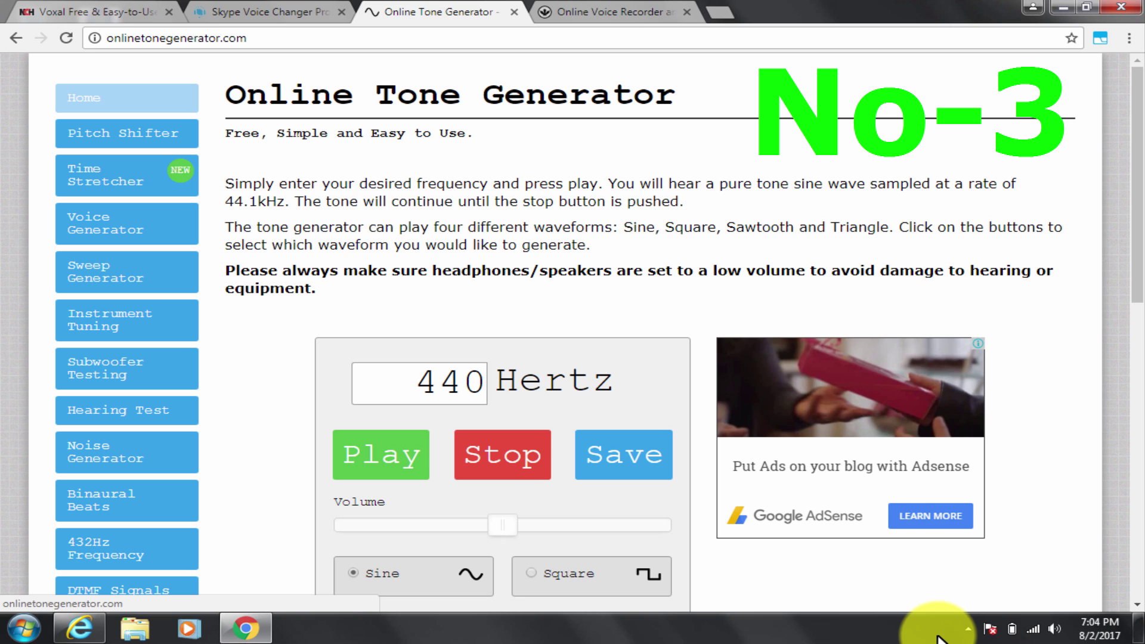
pyautogui.hotkey('ctrl', 'Tab')
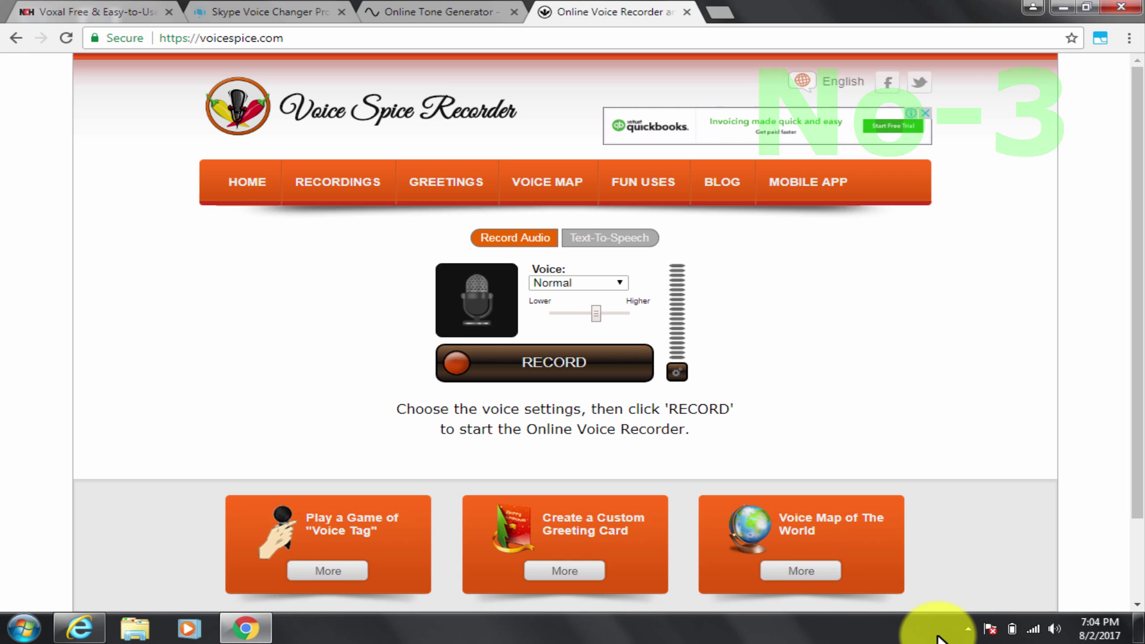
pyautogui.hotkey('ctrl', 'l')
pyautogui.press('Right')
pyautogui.press('Left')
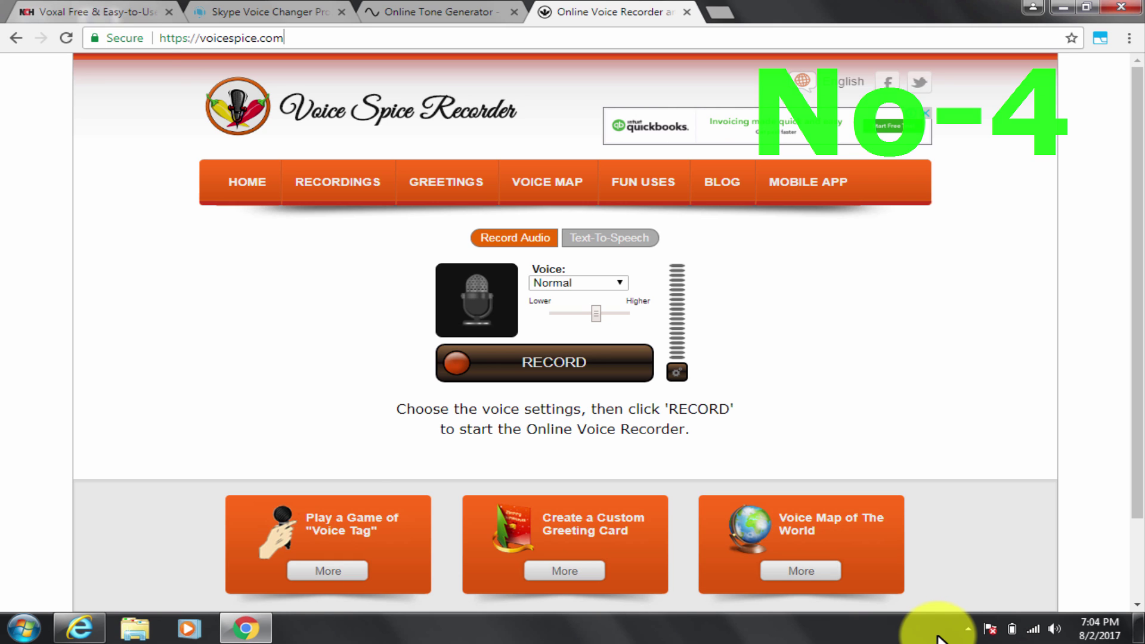
pyautogui.hotkey('ctrl', 'Tab')
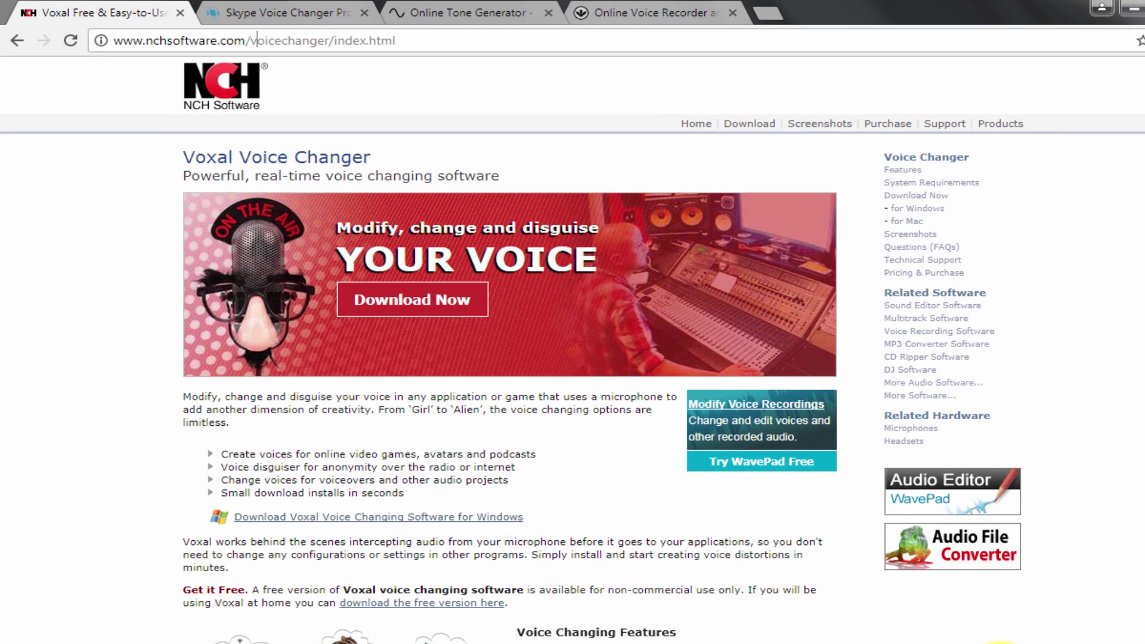
# - Review the Voxal Voice Changer page's address, features, system requirements and download links
pyautogui.click(241, 38)
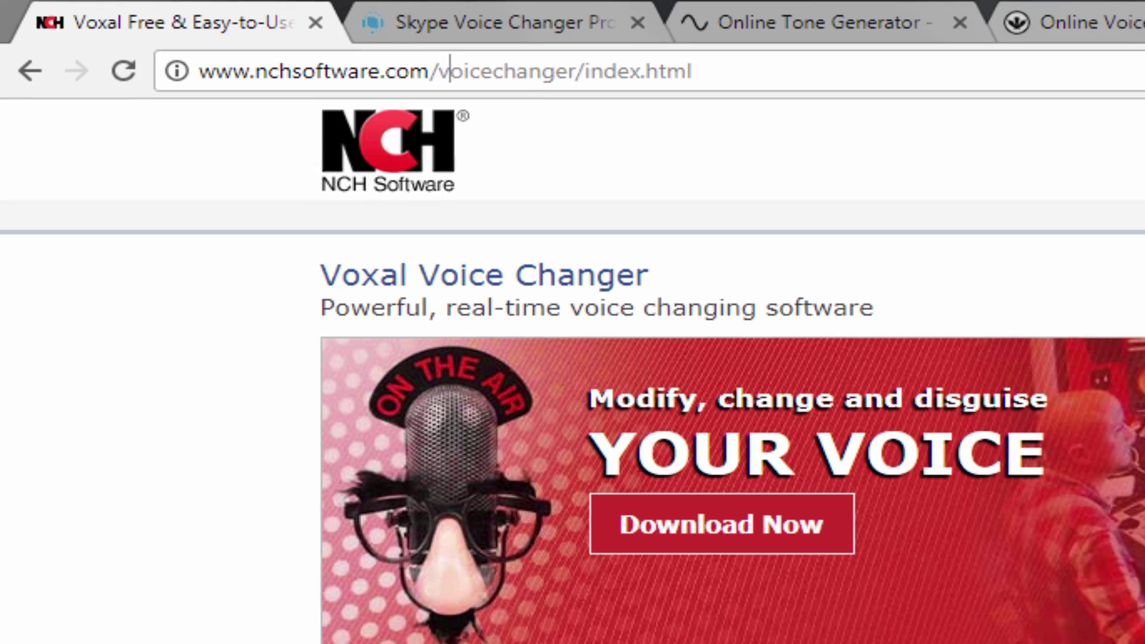
pyautogui.scroll(-7, 936, 634)
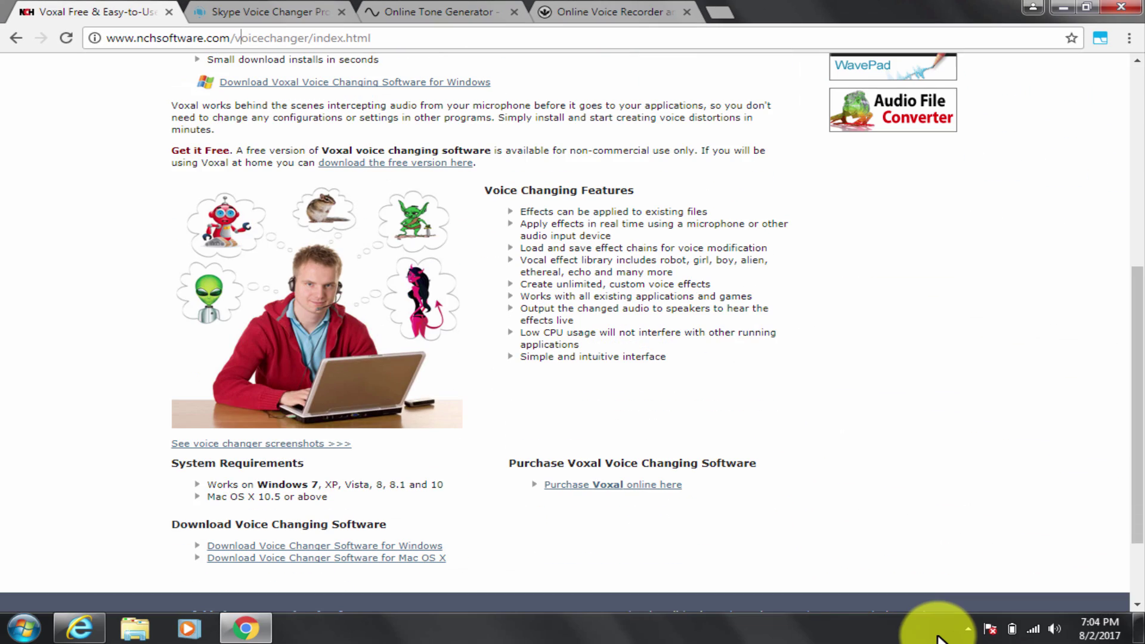
pyautogui.scroll(-2, 937, 638)
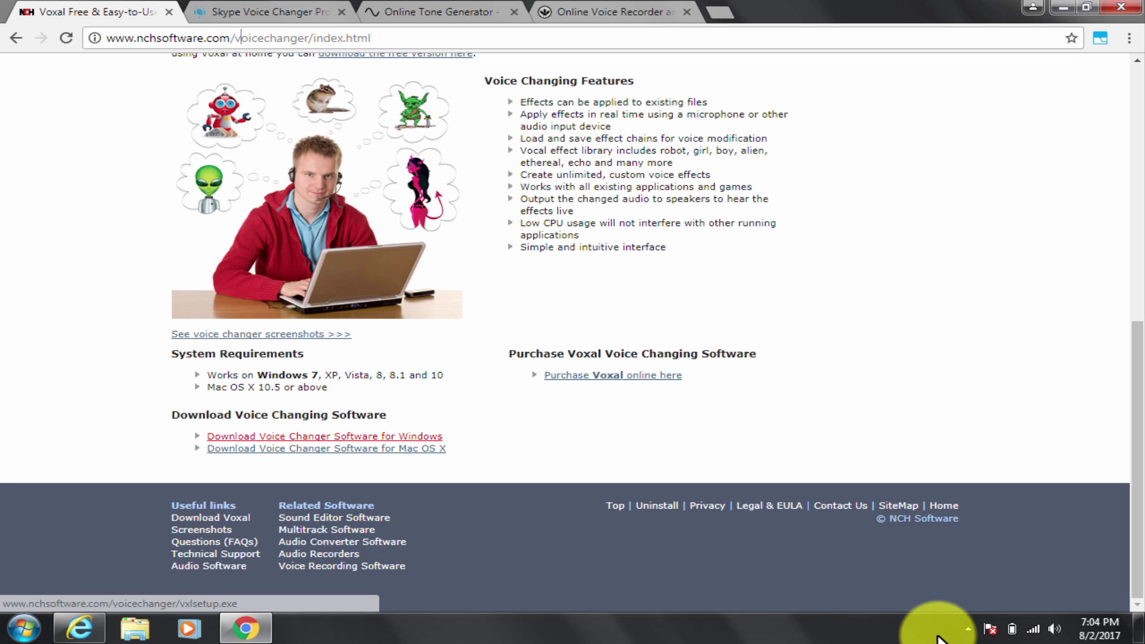
pyautogui.scroll(3, 938, 639)
pyautogui.scroll(5, 938, 638)
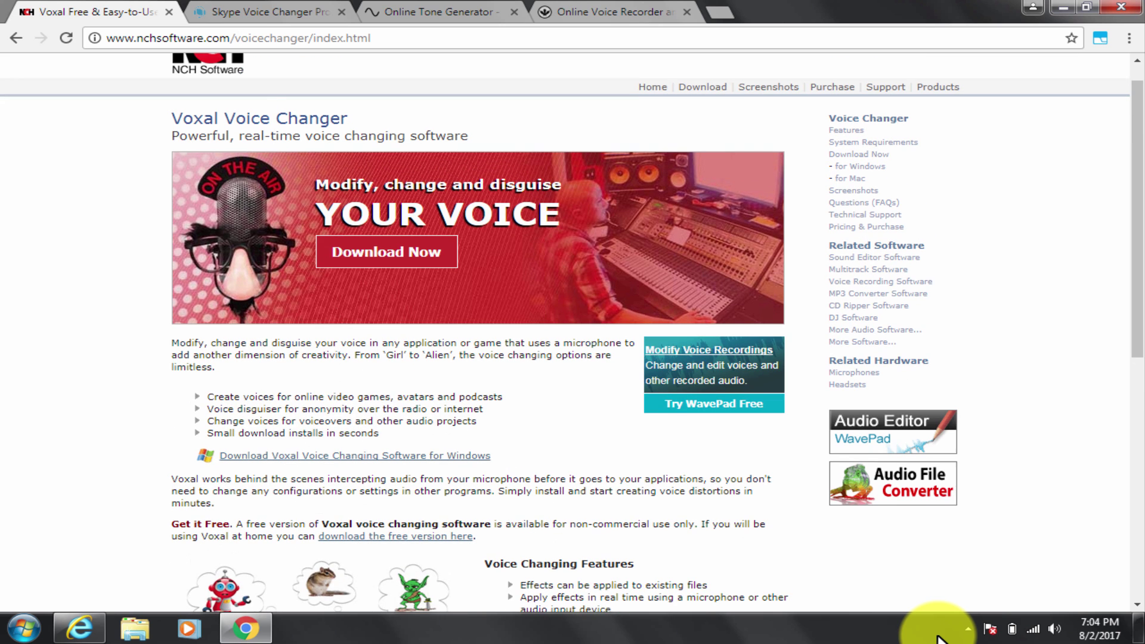
pyautogui.scroll(1, 938, 638)
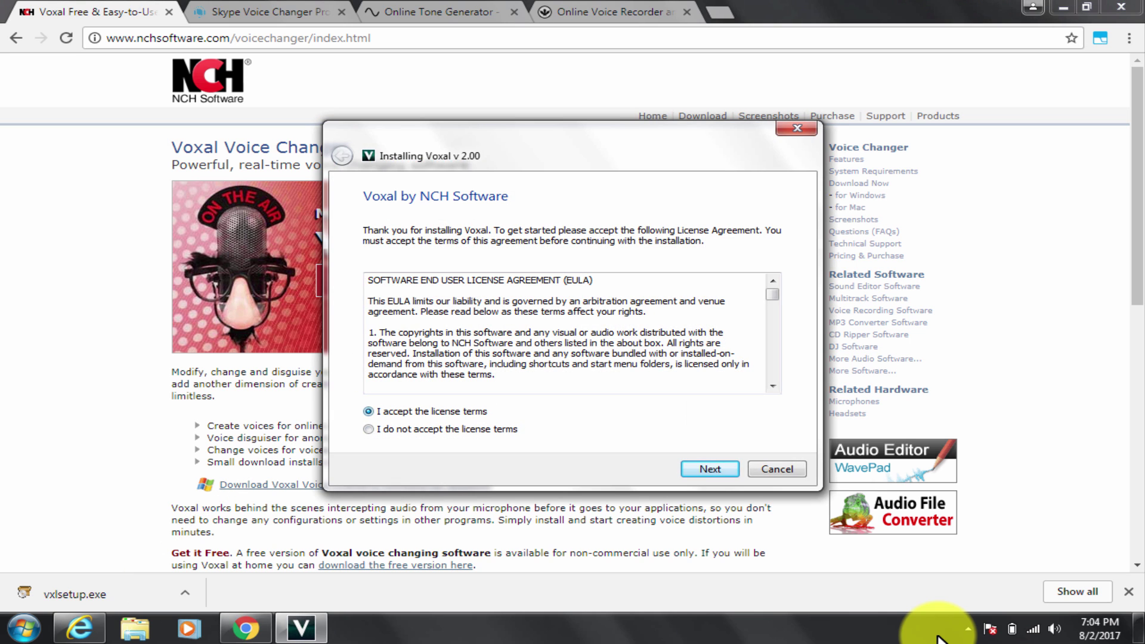
# - Install Voxal with the license terms accepted and postpone the computer restart
pyautogui.press('Return')
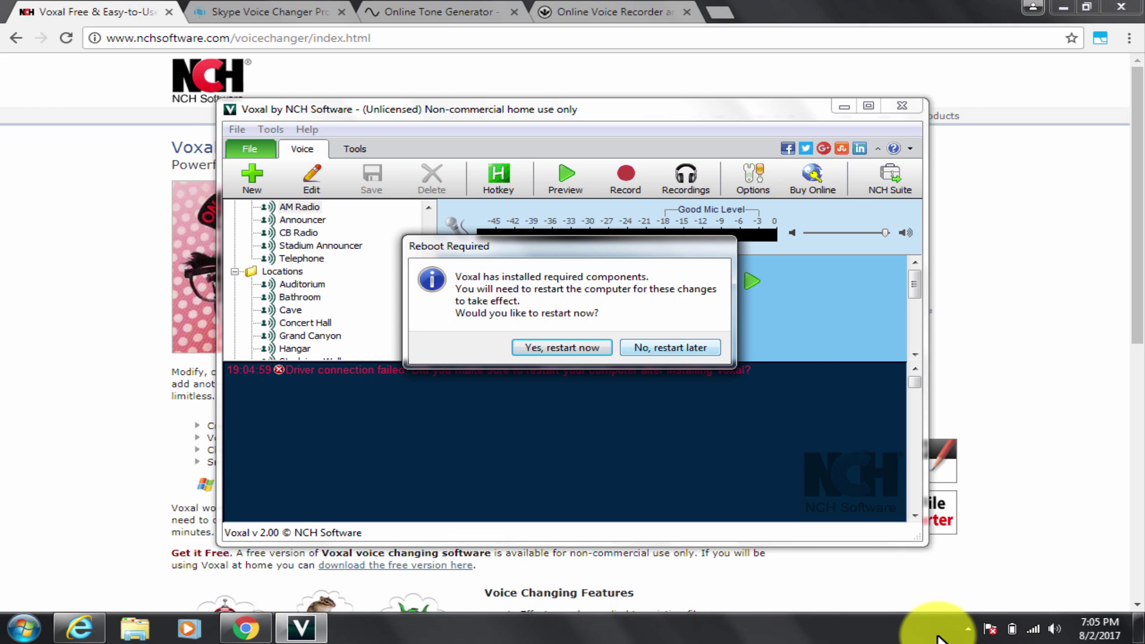
pyautogui.press('Escape')
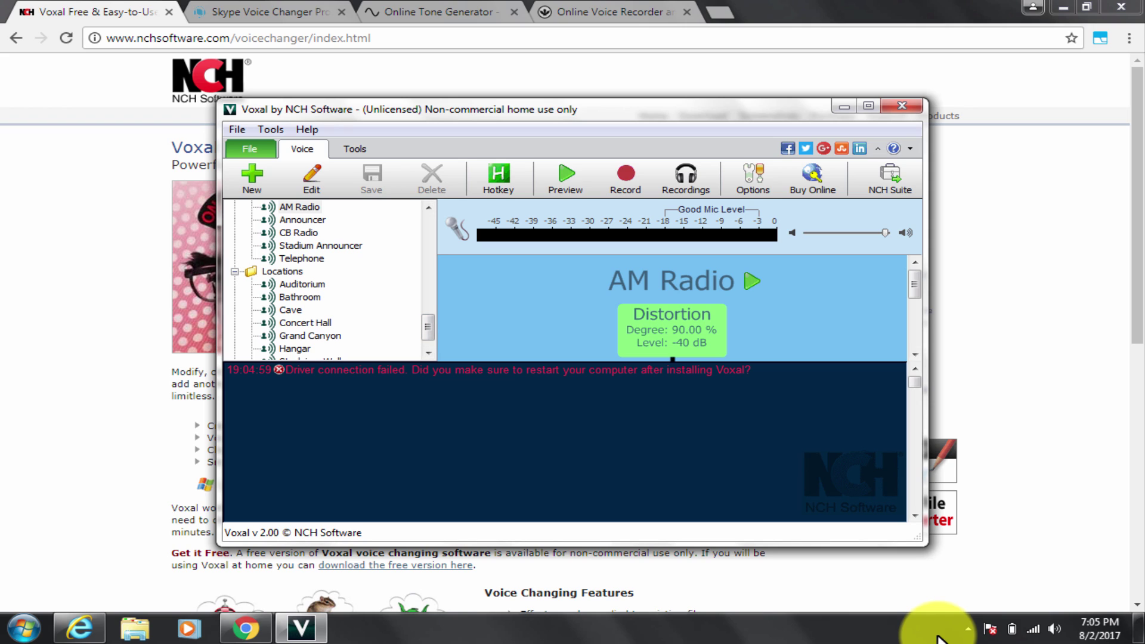
# - Browse Voxal's voice list and select the Chipmunk voice under Strange & Silly
pyautogui.moveTo(419, 275)
pyautogui.mouseDown()
pyautogui.moveTo(418, 174)
pyautogui.moveTo(418, 279)
pyautogui.mouseUp()
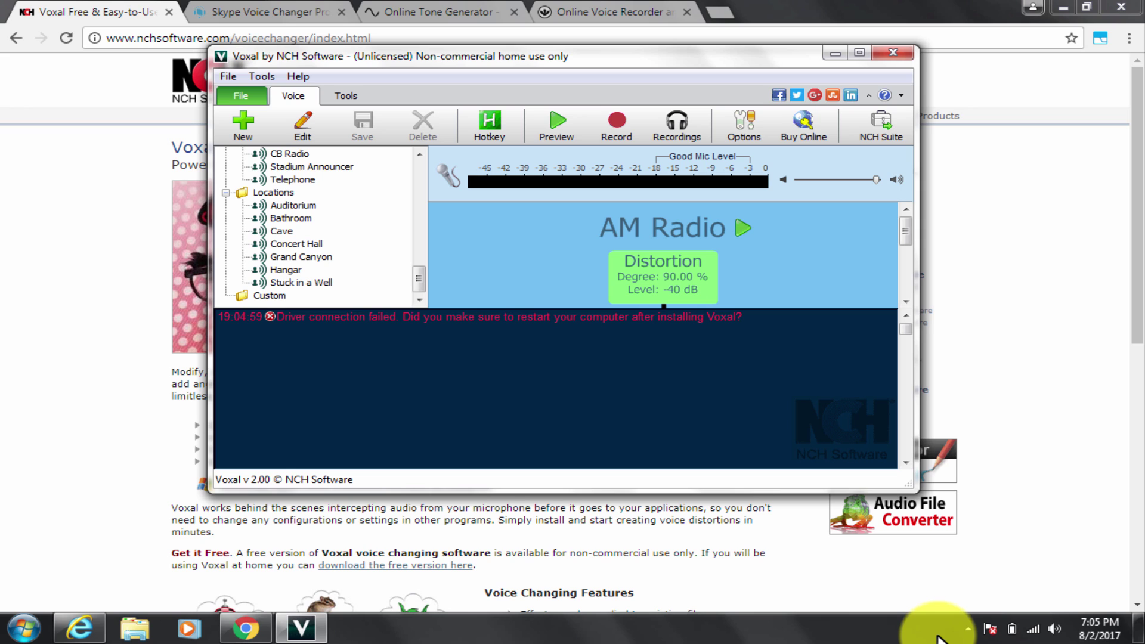
pyautogui.moveTo(418, 279); pyautogui.dragTo(419, 242)
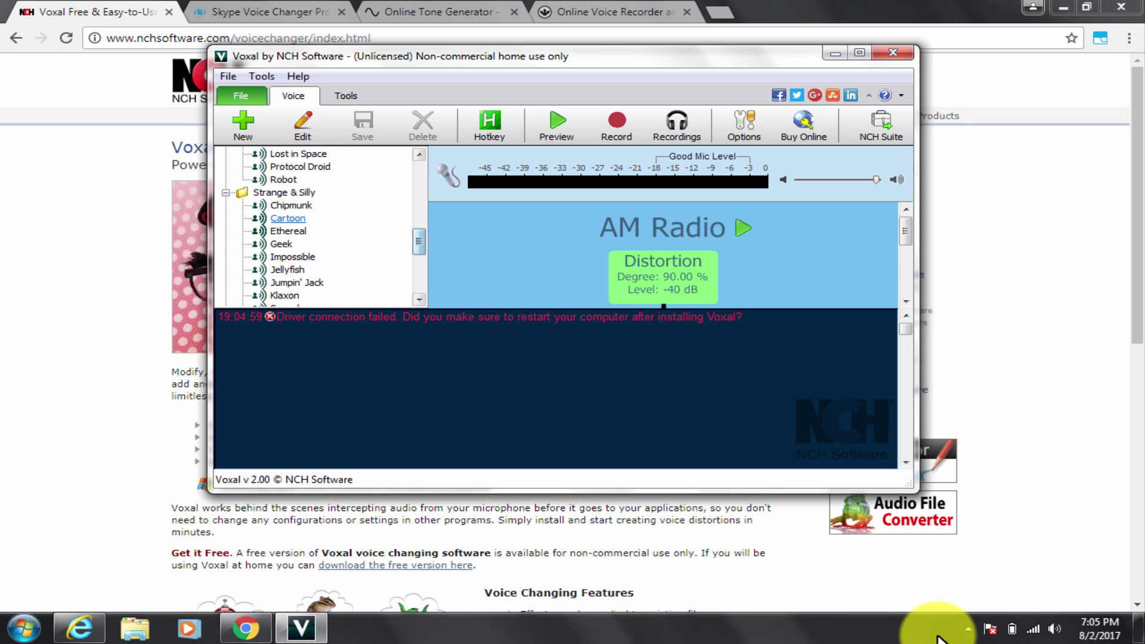
pyautogui.click(291, 205)
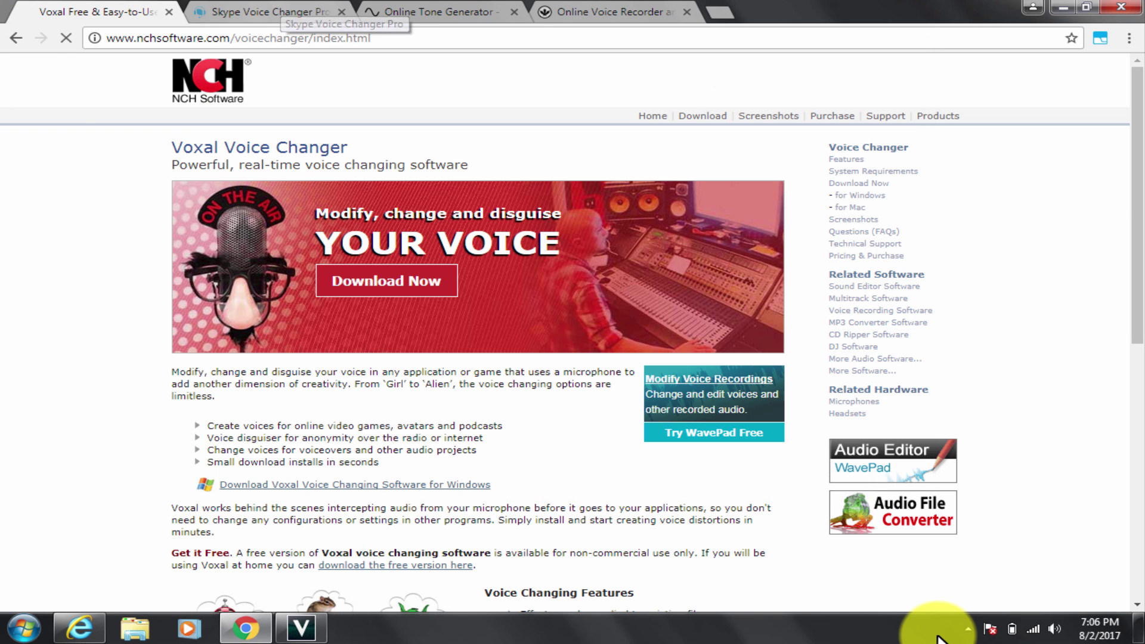
# - Switch to the Skype Voice Changer site and review its sections on voice effects, pre-recorded sounds and call recording
pyautogui.click(281, 12)
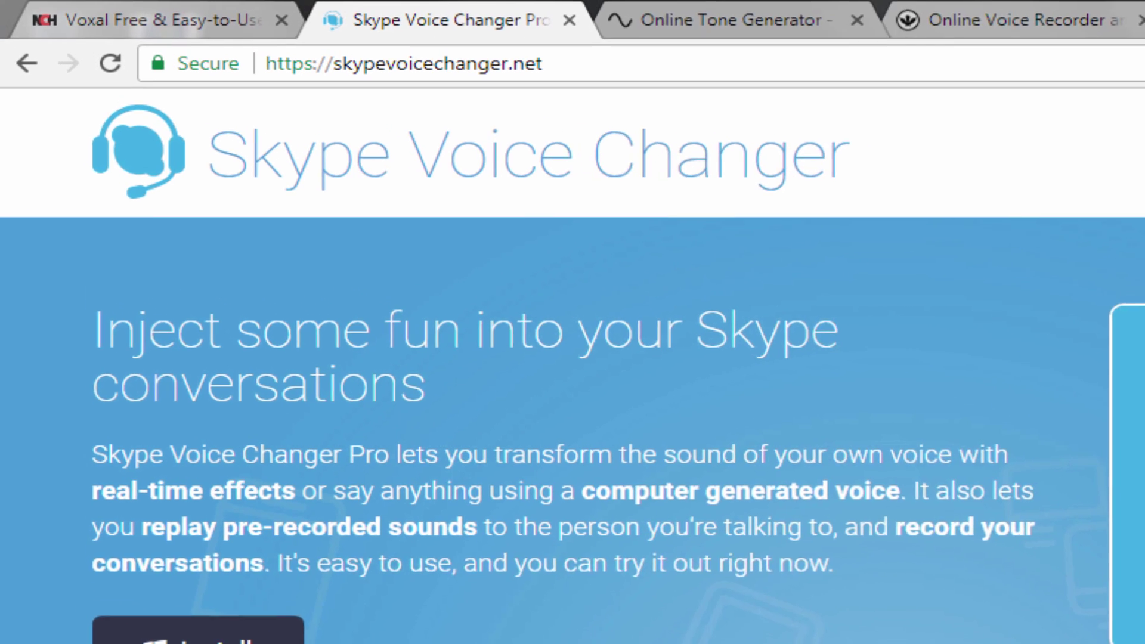
pyautogui.scroll(-4, 565, 370)
pyautogui.scroll(-10, 573, 454)
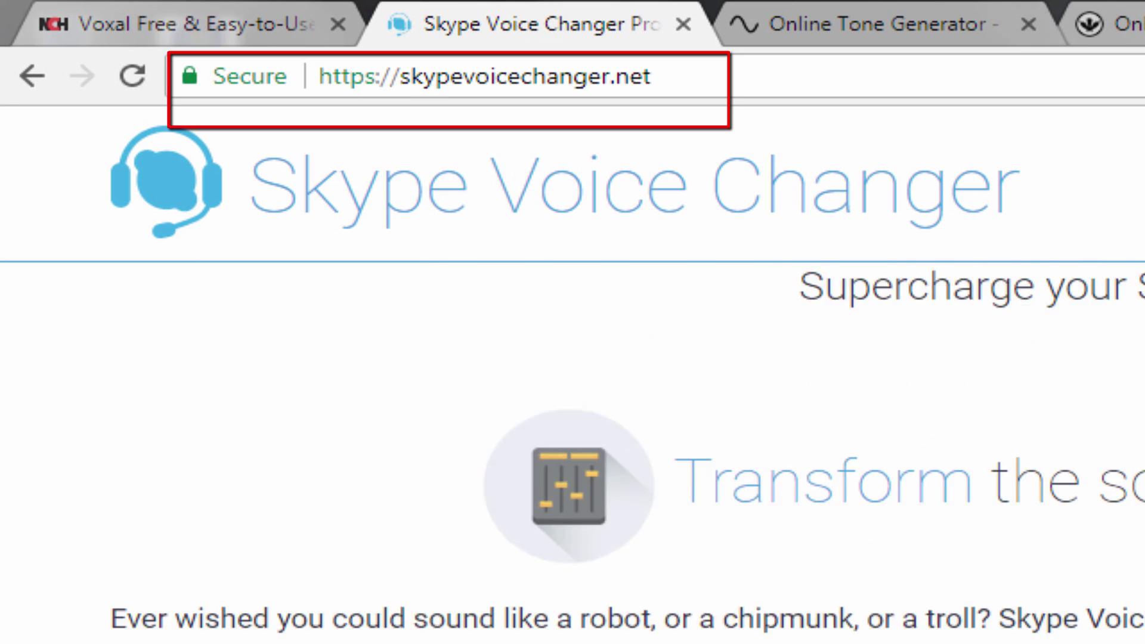
pyautogui.scroll(-10, 626, 453)
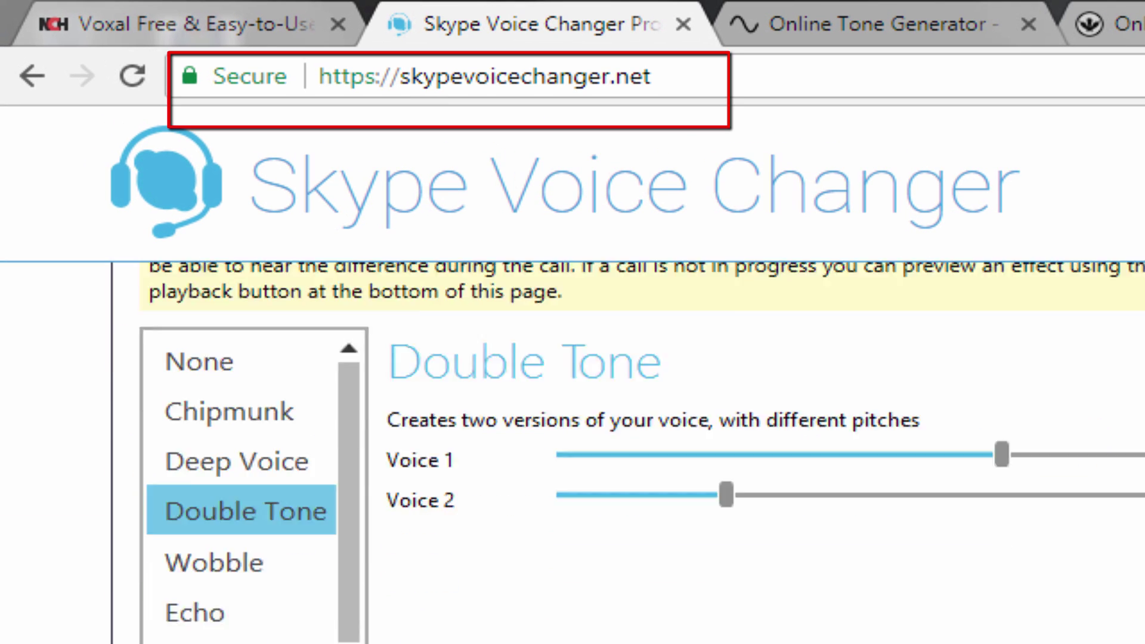
pyautogui.scroll(3, 626, 453)
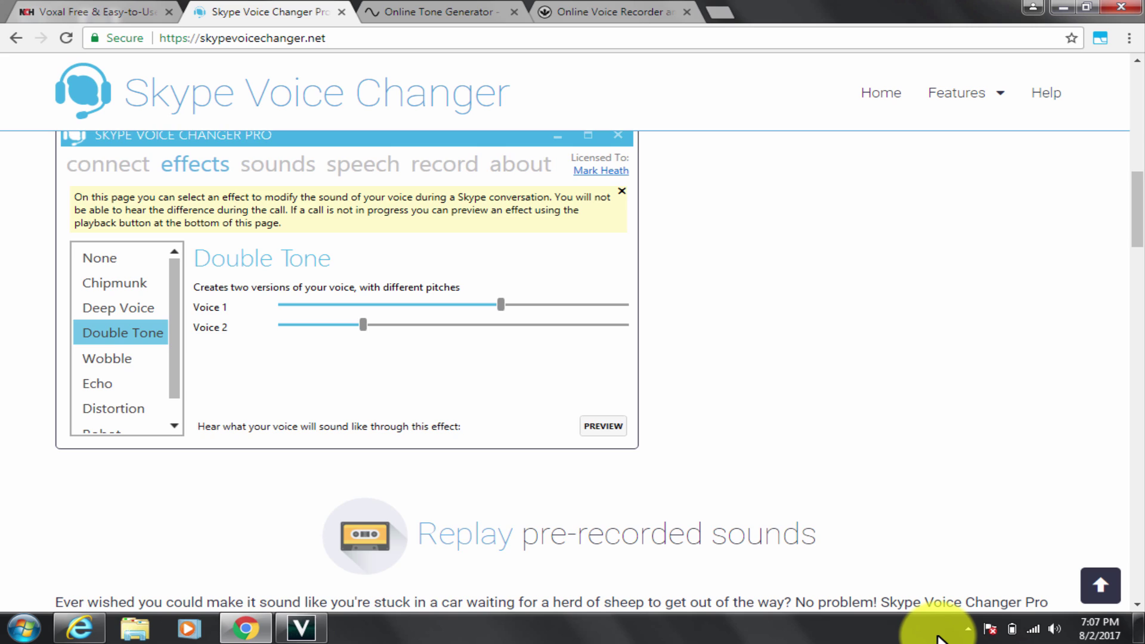
pyautogui.scroll(-10, 938, 638)
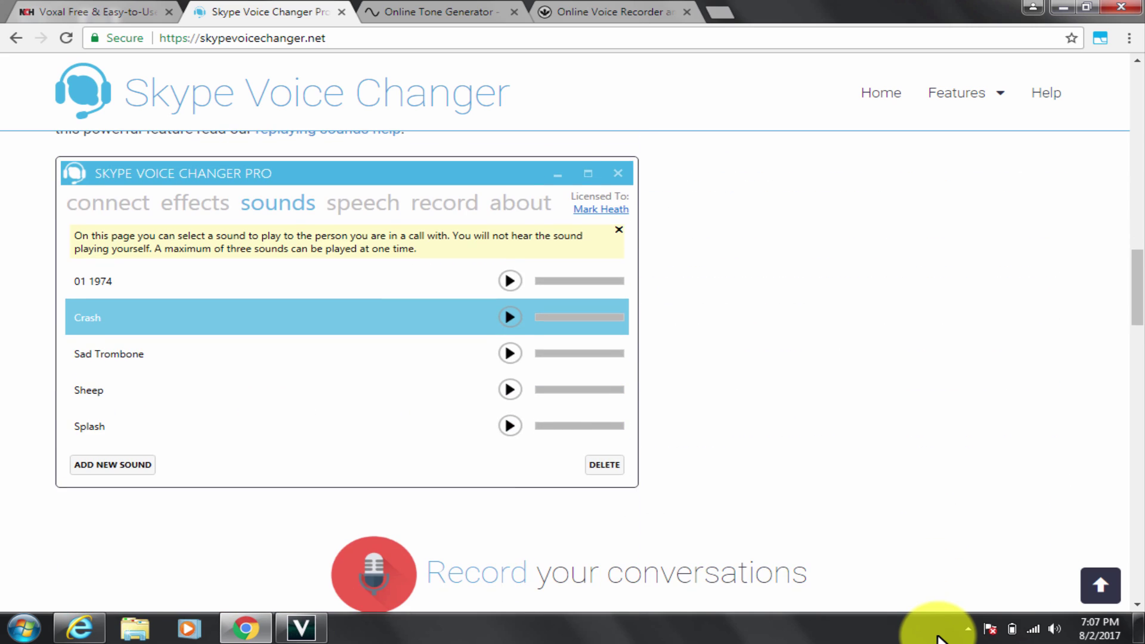
pyautogui.scroll(-20, 938, 637)
pyautogui.scroll(-14, 938, 637)
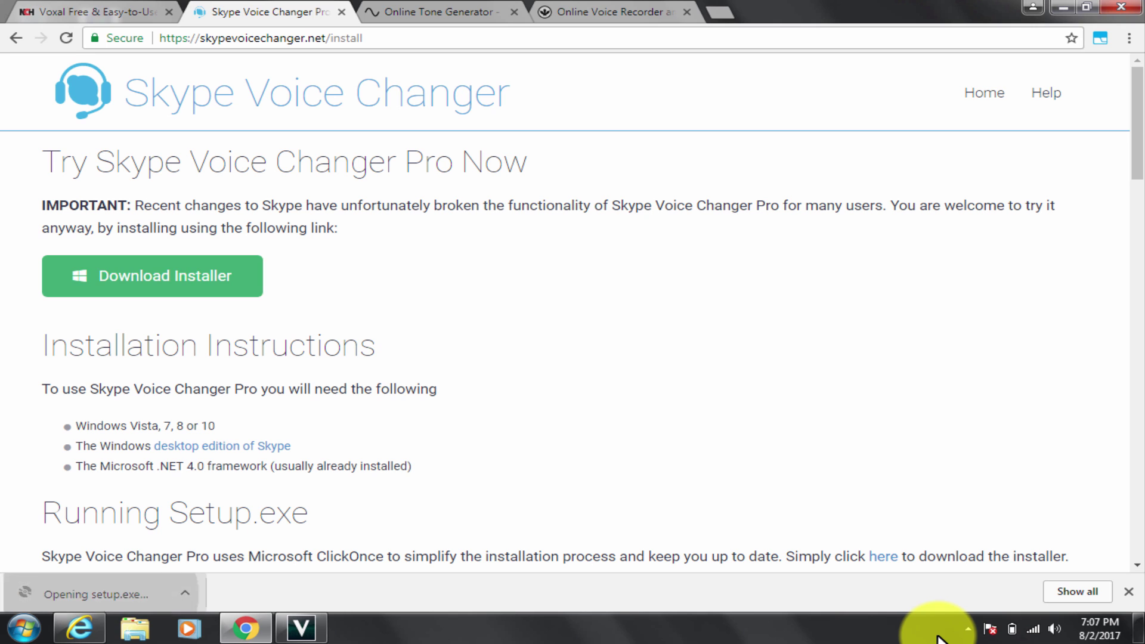
# - Run the downloaded setup.exe and approve the installation of Skype Voice Changer Pro
pyautogui.hotkey('alt', 'r')
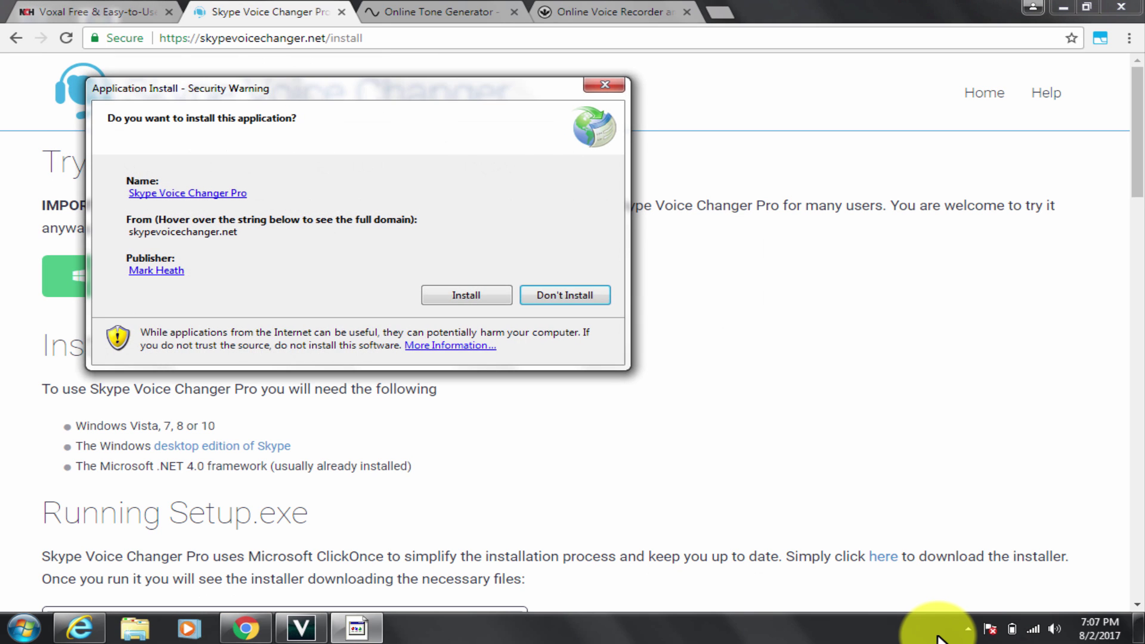
pyautogui.hotkey('alt', 'i')
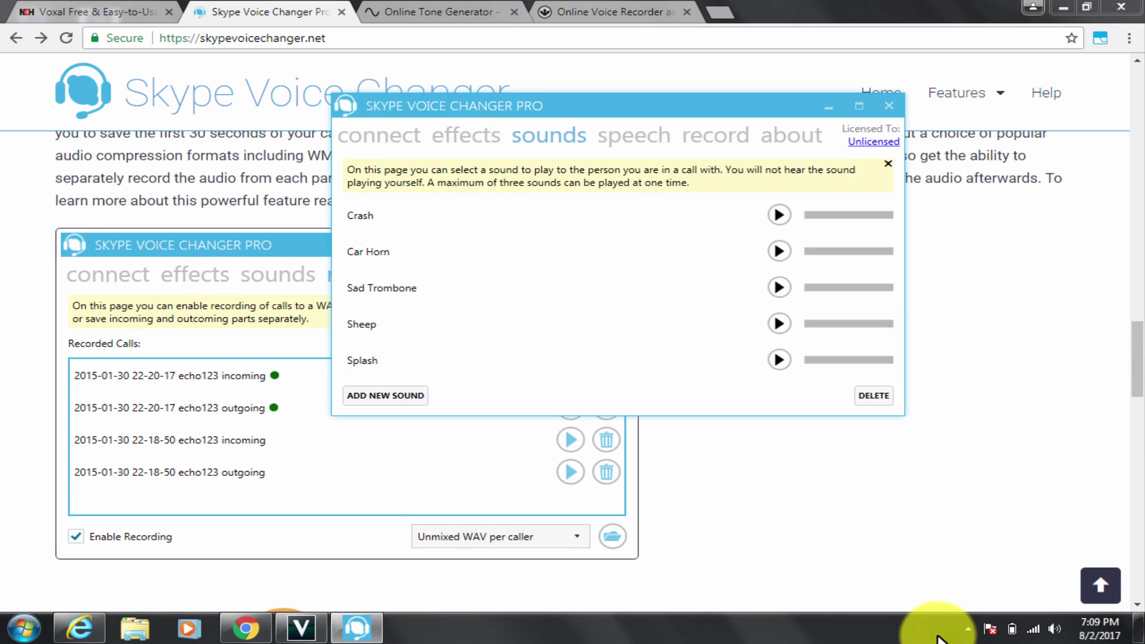
# - Switch to the Online Tone Generator site and examine its frequency, volume and waveform controls and its list of tools
pyautogui.hotkey('ctrl', 'Tab')
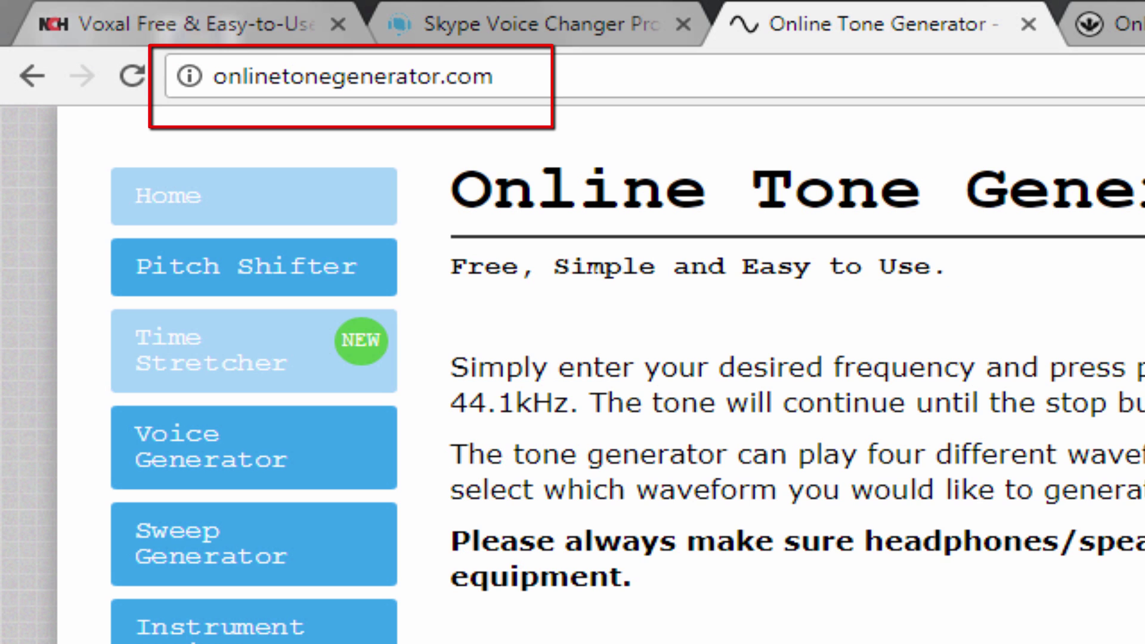
pyautogui.scroll(-5, 254, 388)
pyautogui.scroll(-1, 573, 358)
pyautogui.scroll(3, 572, 358)
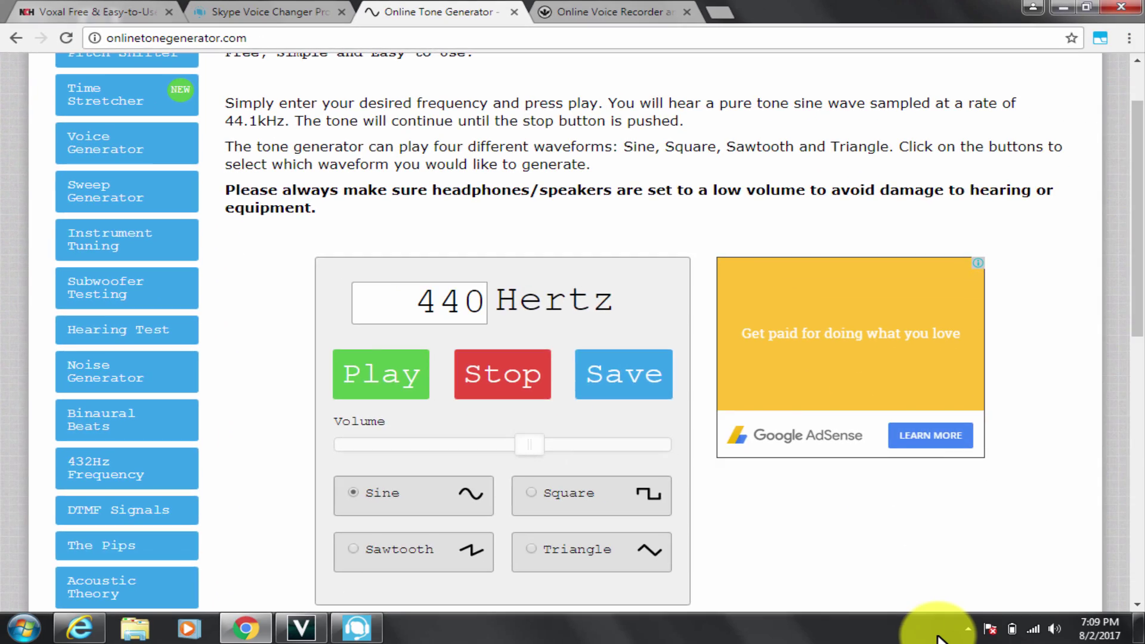
pyautogui.scroll(-11, 938, 637)
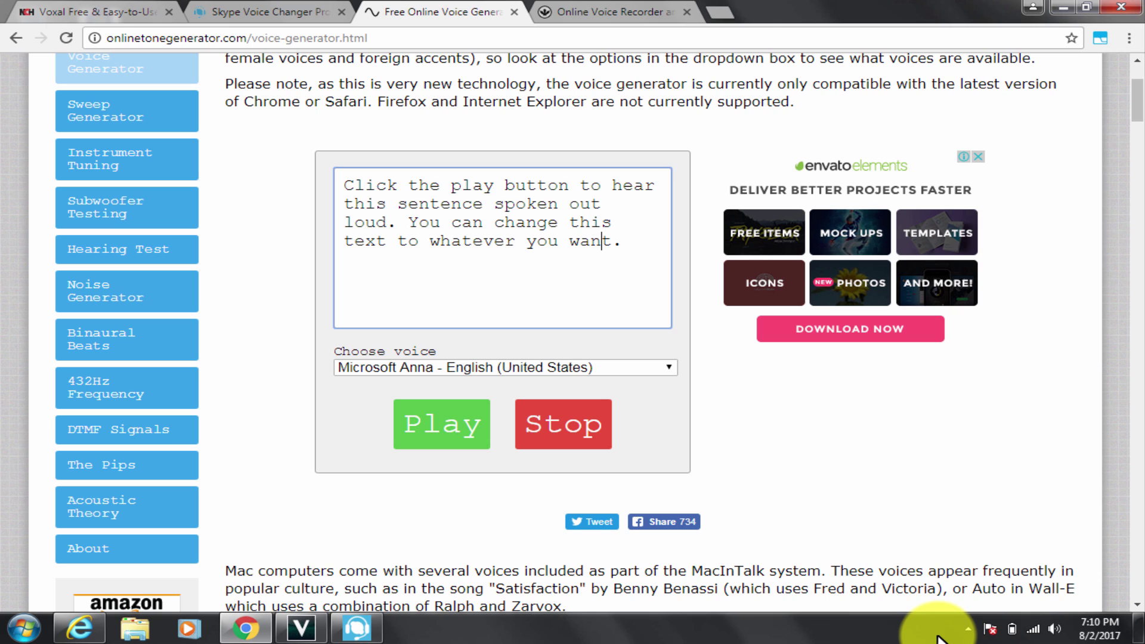
# - Play the voice generator's sample sentence aloud in the Microsoft Anna - English (United States) voice
pyautogui.moveTo(622, 241); pyautogui.dragTo(344, 185)
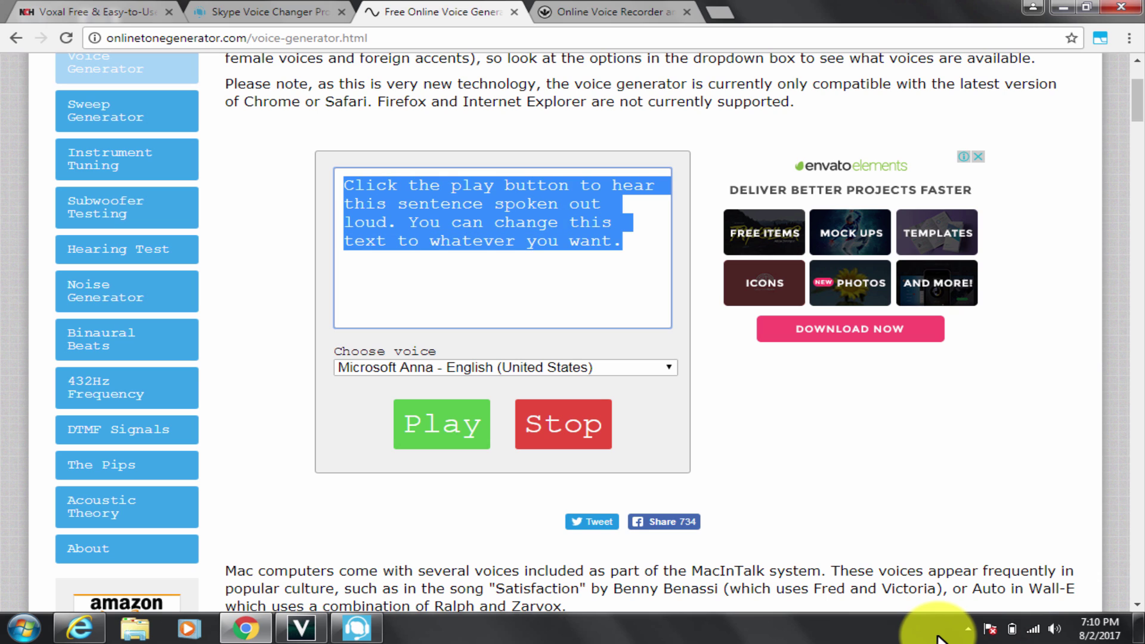
pyautogui.click(525, 241)
pyautogui.click(442, 424)
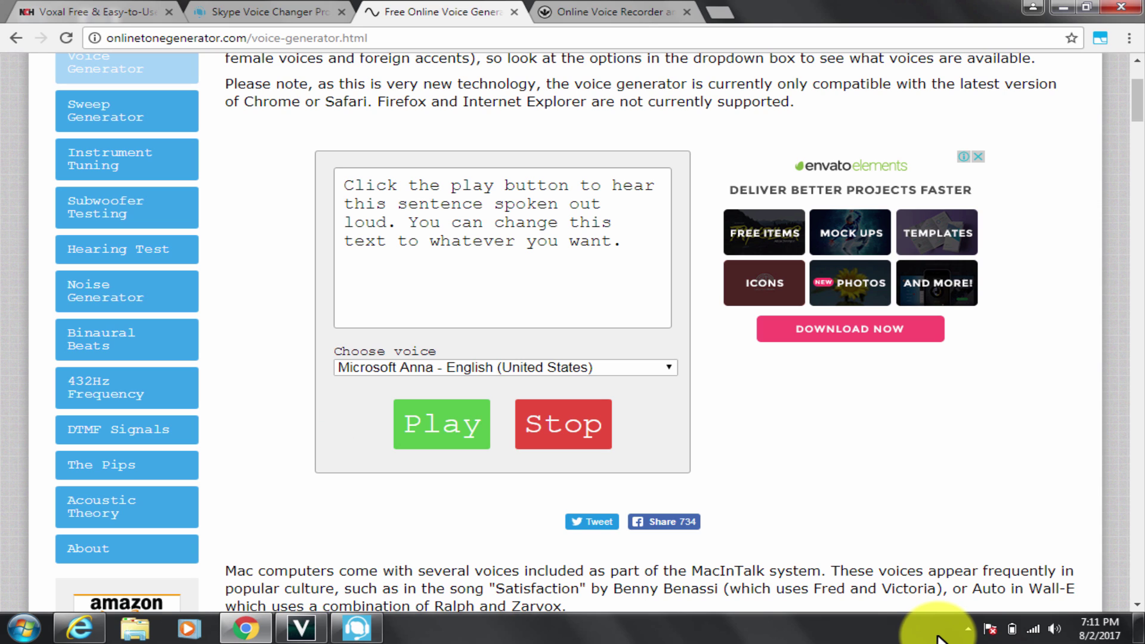
# - Append "i want to hear whatever i want. So please speak out for me in machine voice." to the voice generator text
pyautogui.click(622, 241)
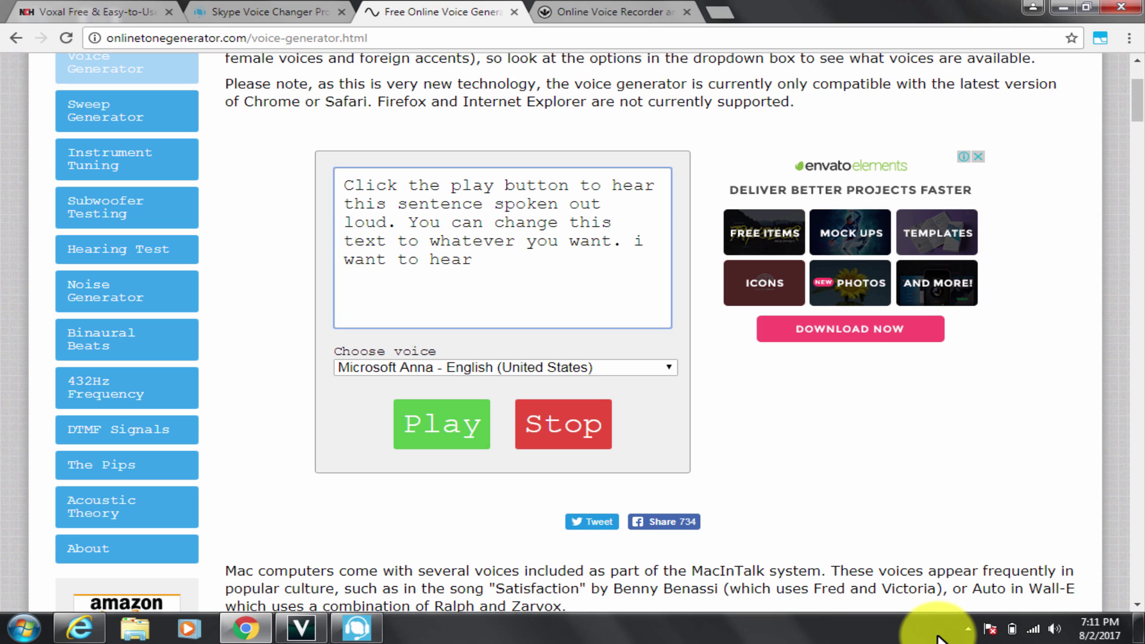
pyautogui.write('i want to hear whatever i want. So please speak out for me')
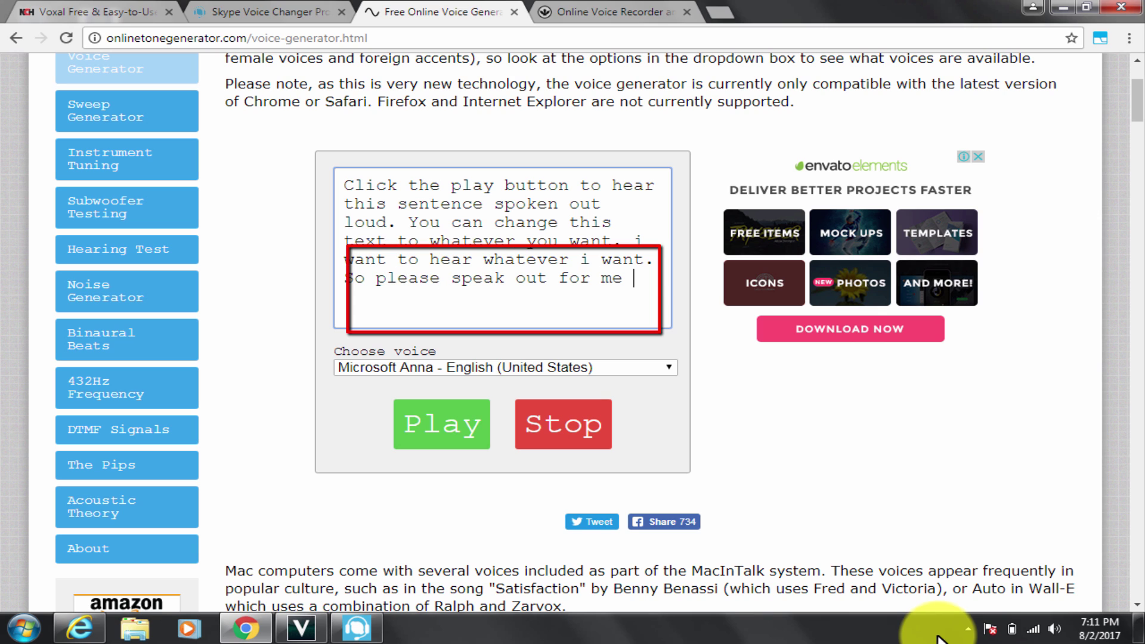
pyautogui.write(' in machine voice.')
pyautogui.click(938, 637)
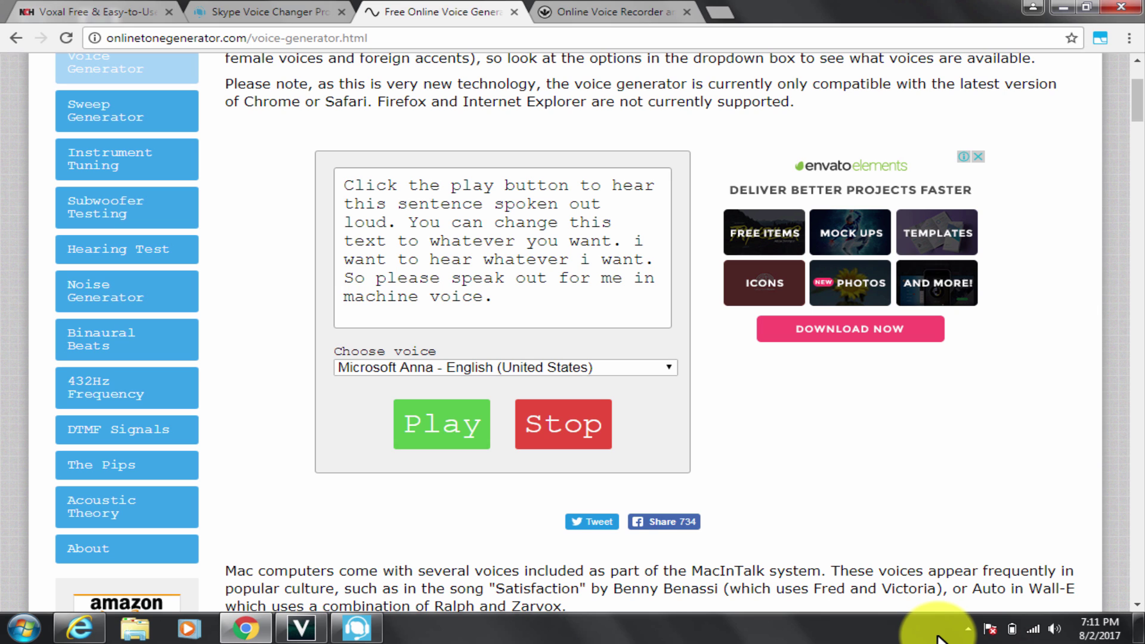
# - Examine the voice generator page's description, voice controls, tool list and comments section
pyautogui.scroll(1, 573, 332)
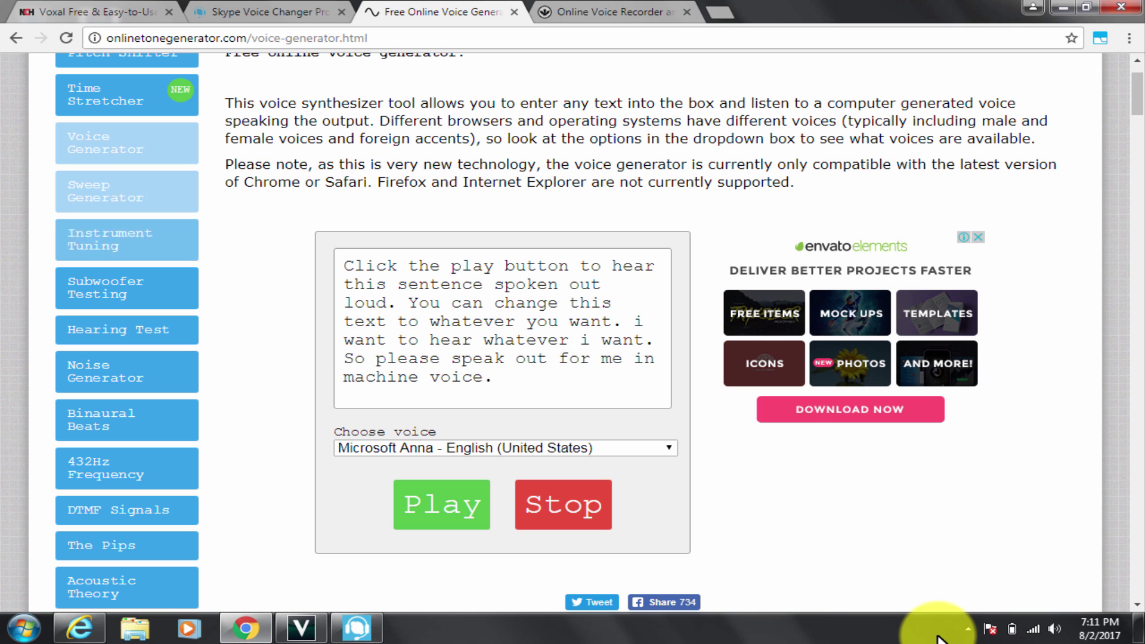
pyautogui.hotkey('ctrl', 'Tab')
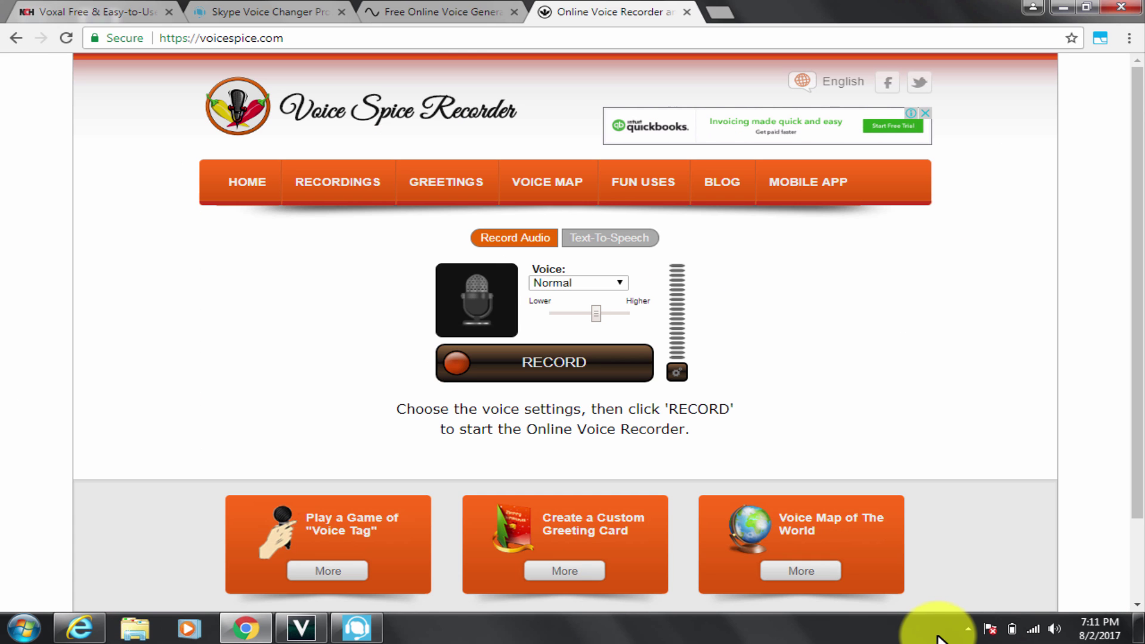
pyautogui.hotkey('ctrl', 'shift', 'Tab')
pyautogui.scroll(-10, 573, 332)
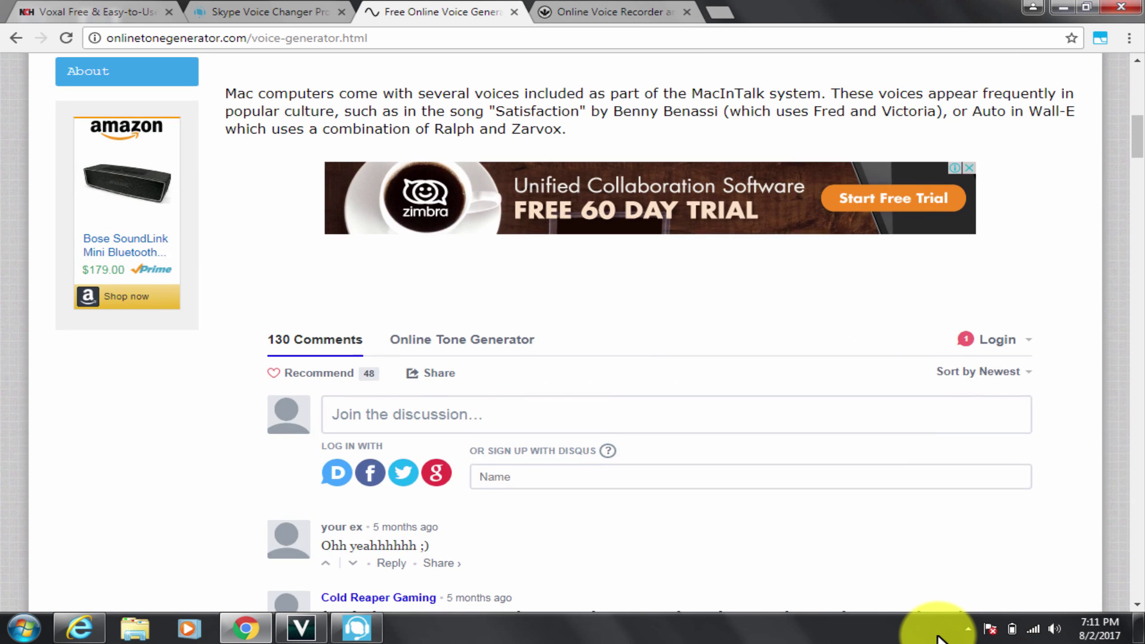
pyautogui.scroll(4, 572, 331)
pyautogui.scroll(7, 940, 639)
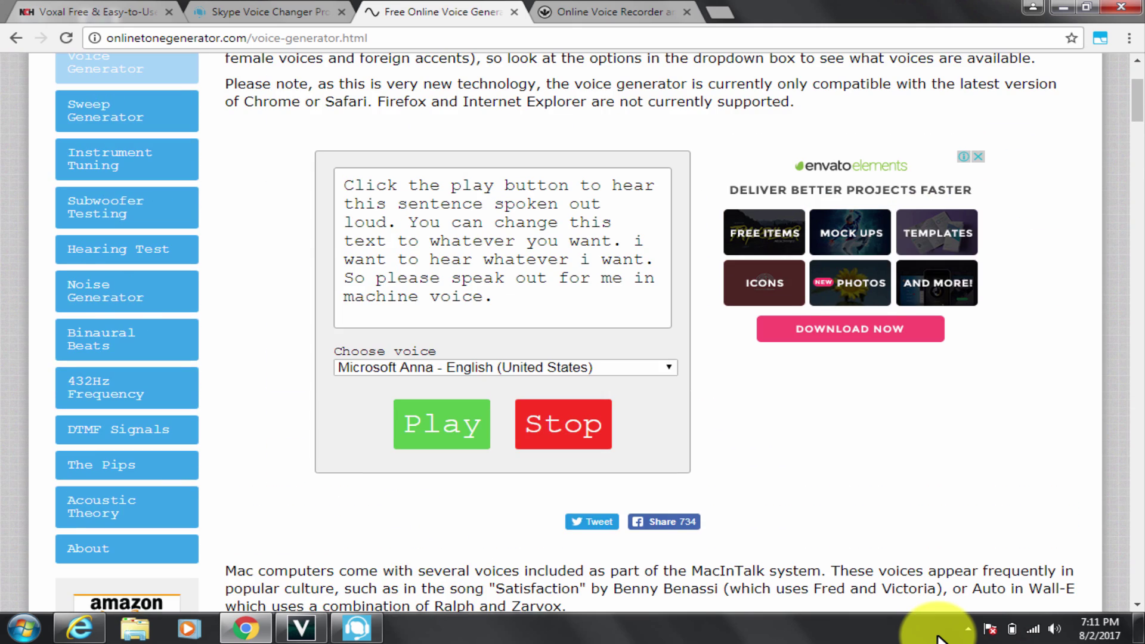
pyautogui.scroll(-1, 940, 639)
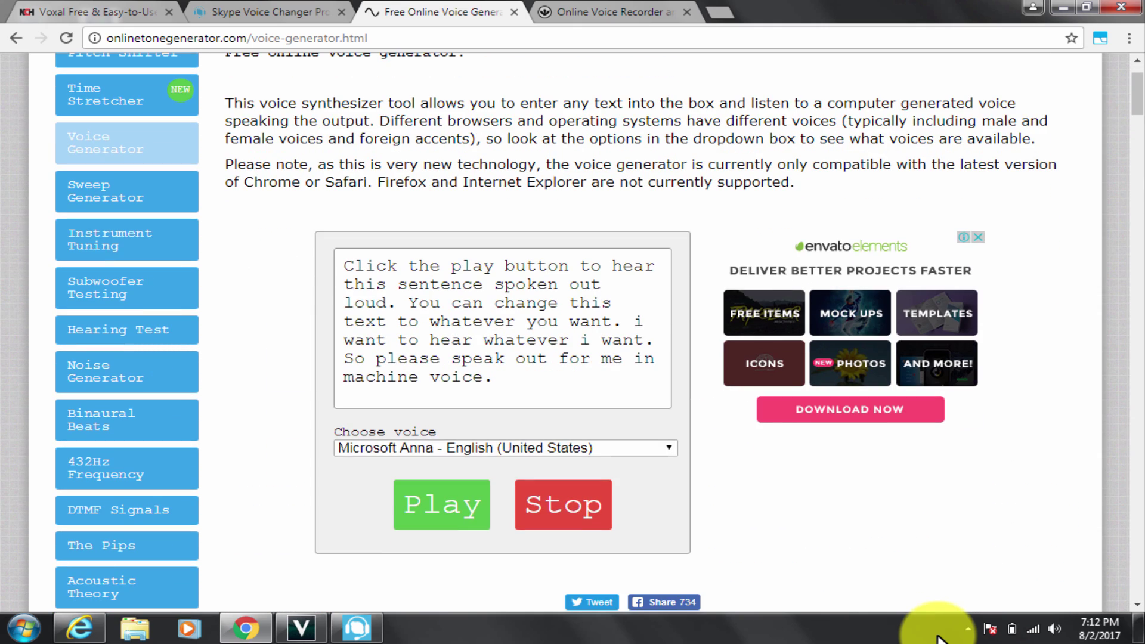
pyautogui.scroll(-4, 939, 639)
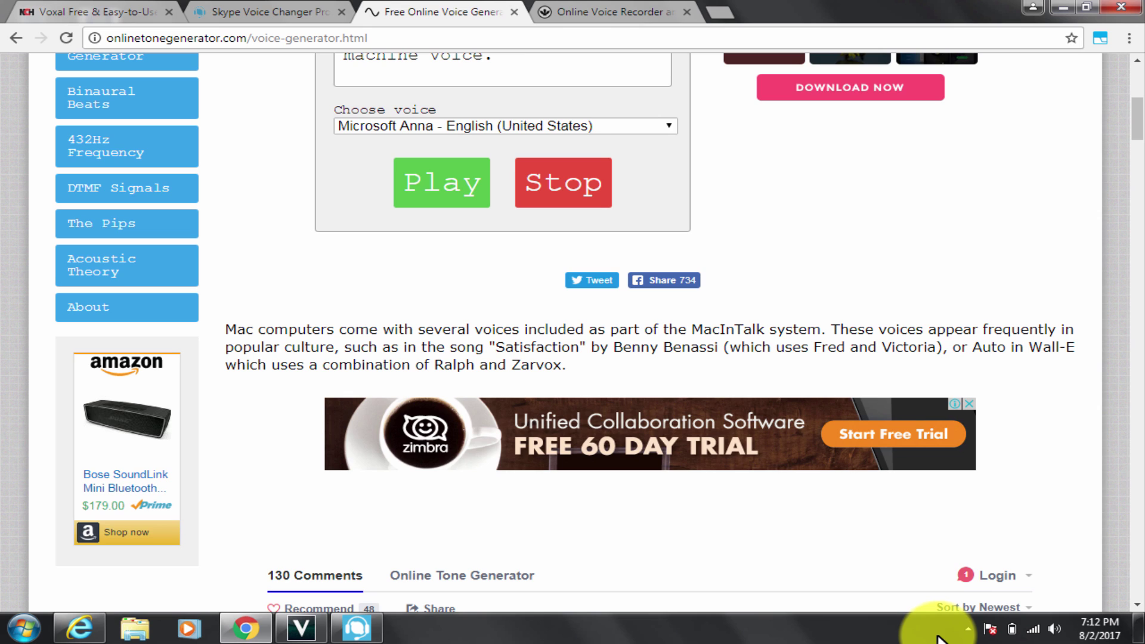
pyautogui.scroll(5, 940, 639)
# - Switch to the Voice Spice Recorder site and view the voices offered for audio recording
pyautogui.hotkey('ctrl', 'Tab')
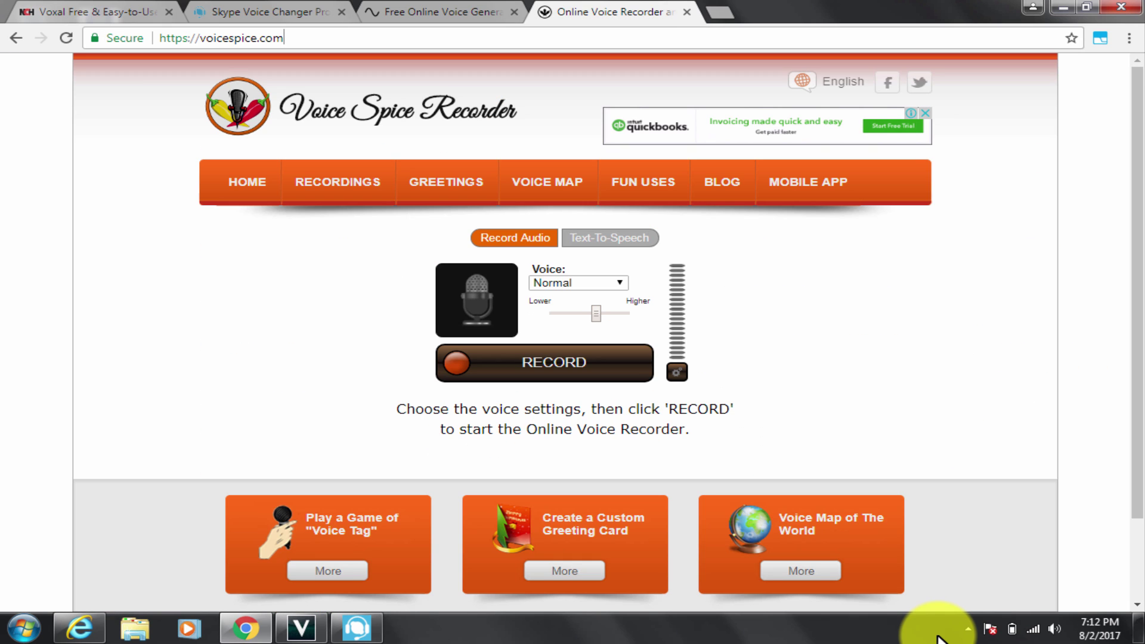
pyautogui.click(578, 283)
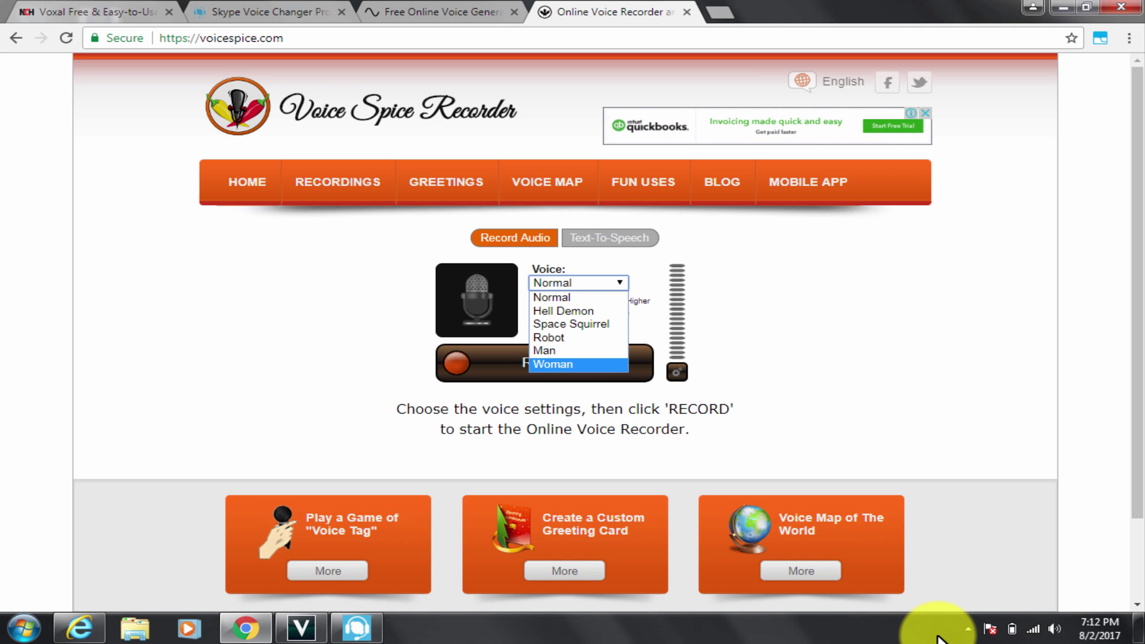
pyautogui.press('Escape')
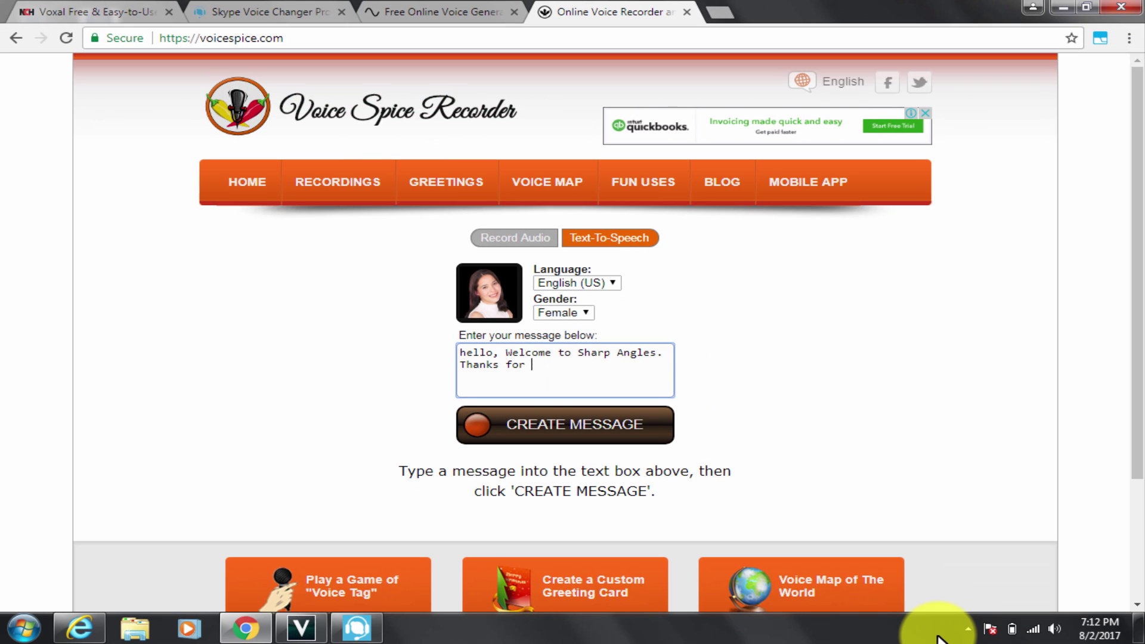
# - Complete the text-to-speech message "hello, Welcome to Sharp Angles. Thanks for watching" and return to the home page without saving it
pyautogui.write('watching')
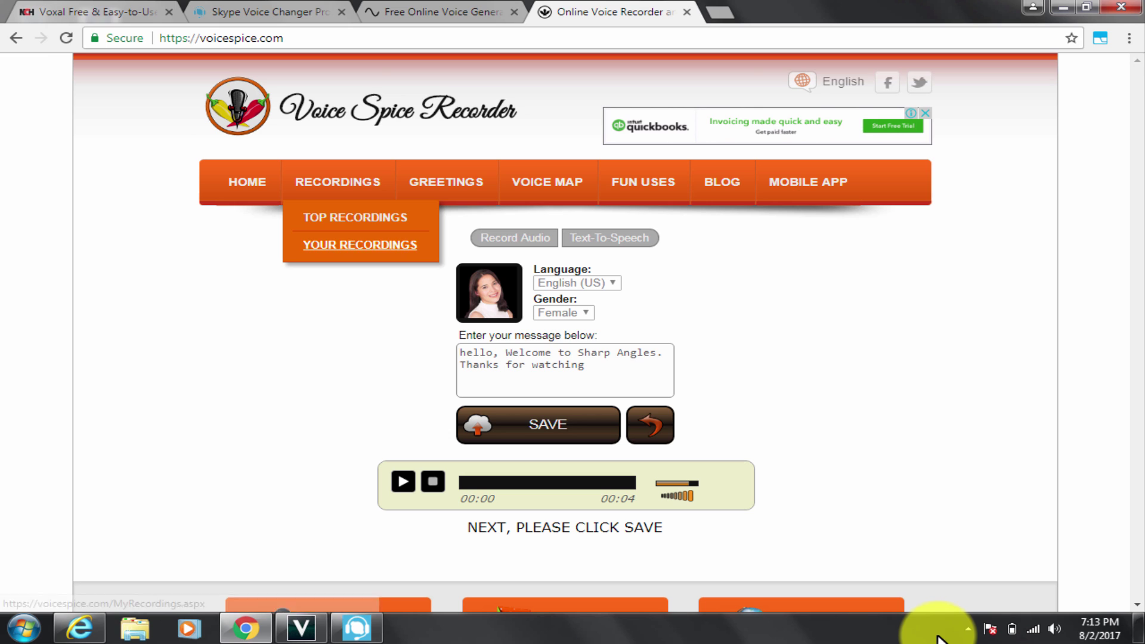
pyautogui.click(247, 182)
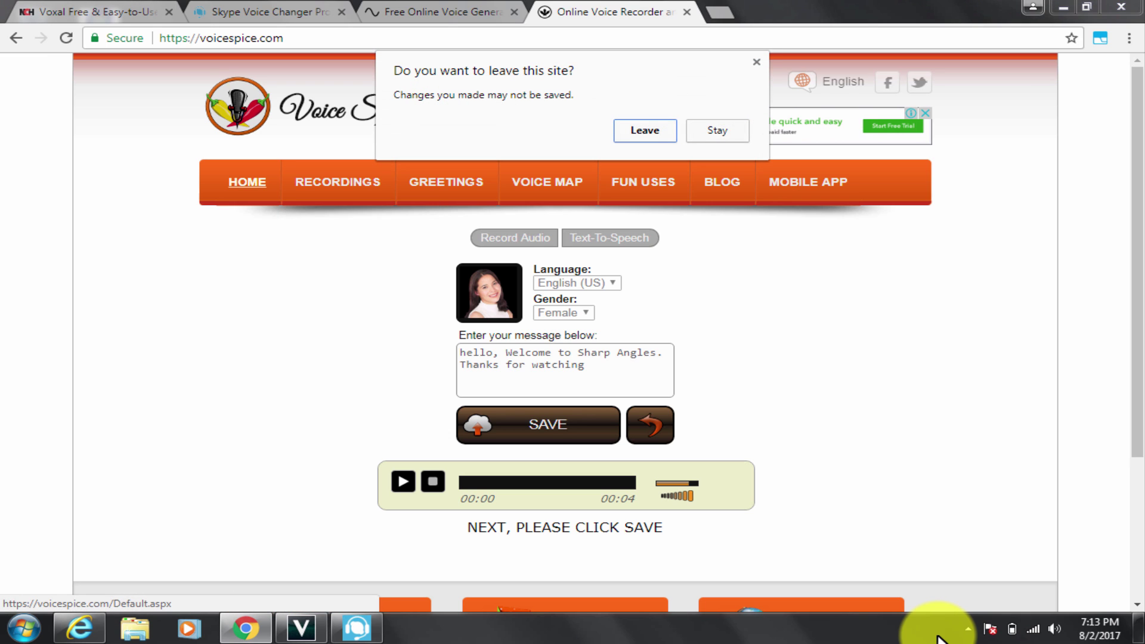
pyautogui.press('Return')
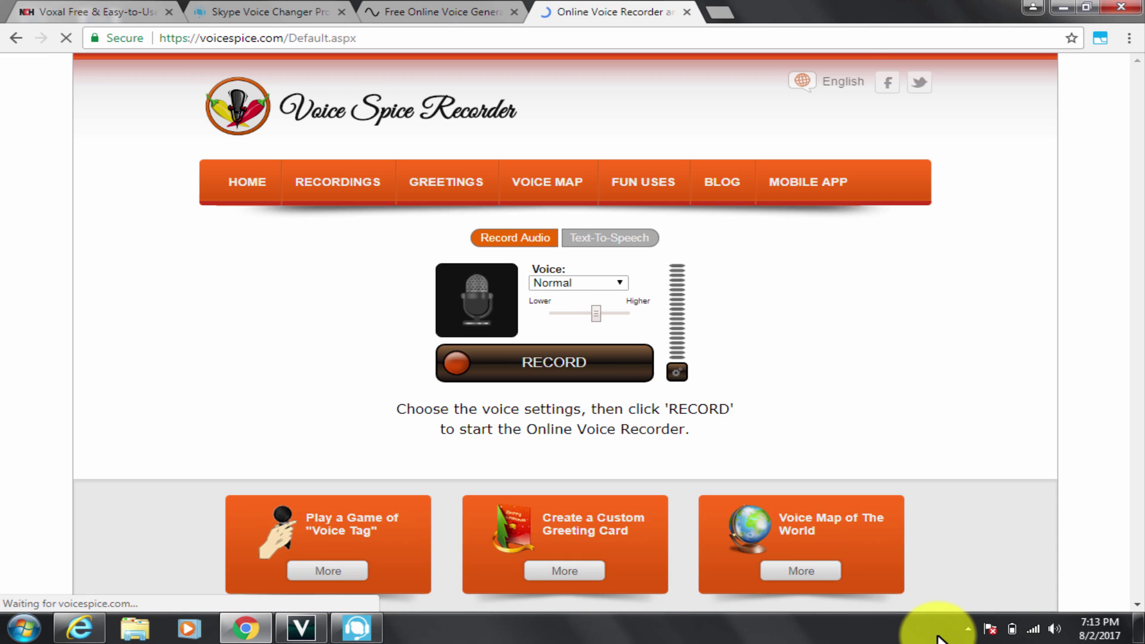
# - Try to start an audio recording with the Normal voice and dismiss the microphone permission request
pyautogui.click(578, 283)
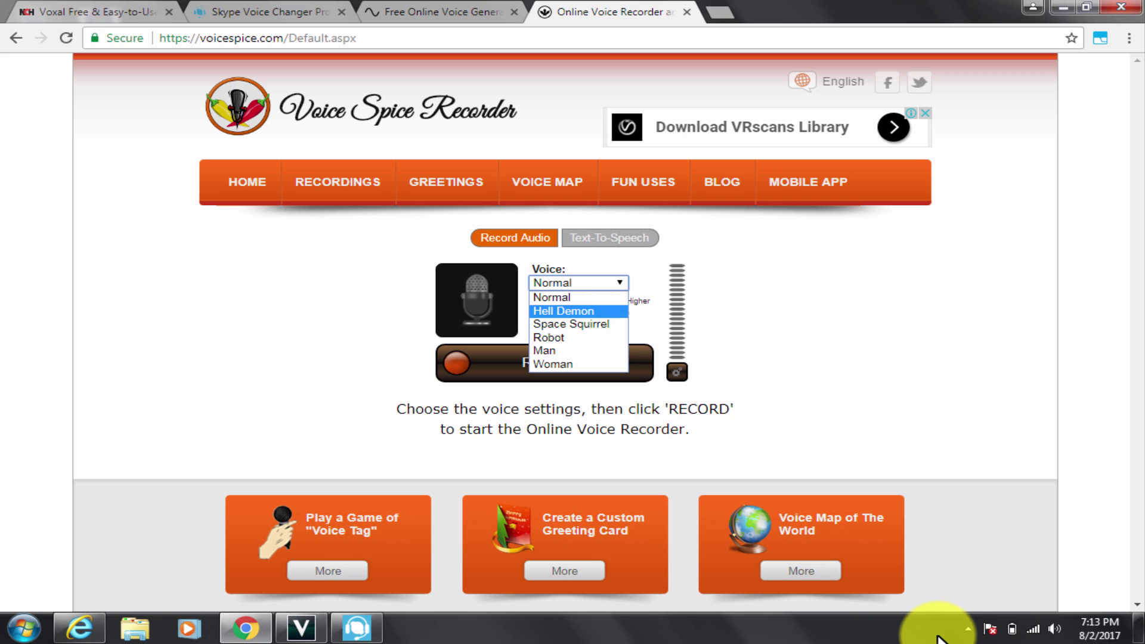
pyautogui.press('Escape')
pyautogui.click(545, 362)
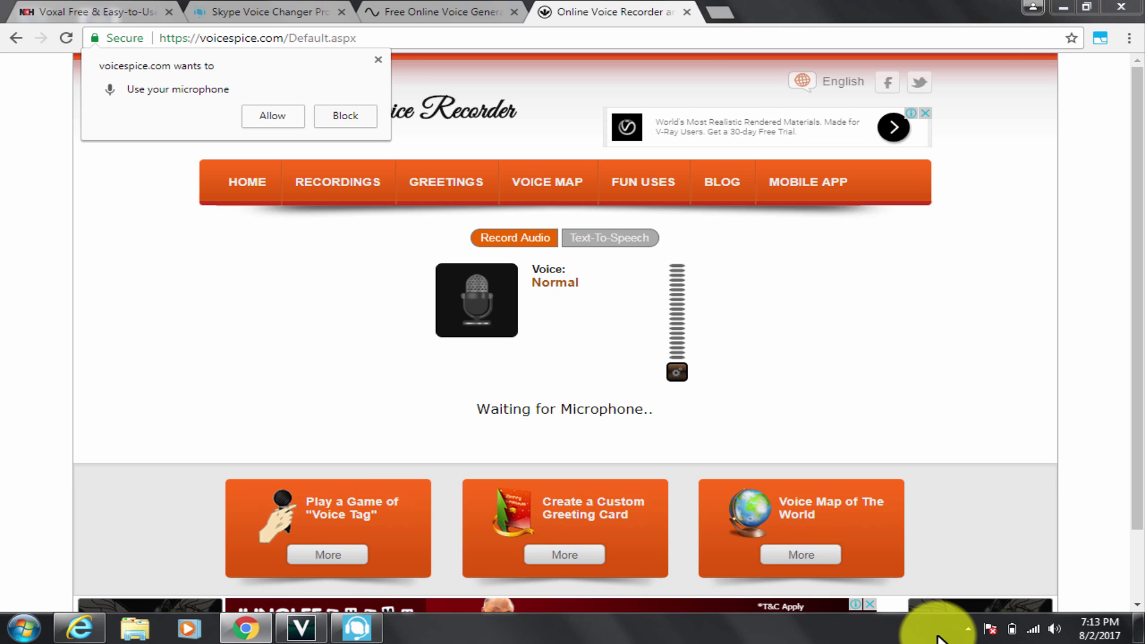
pyautogui.click(379, 59)
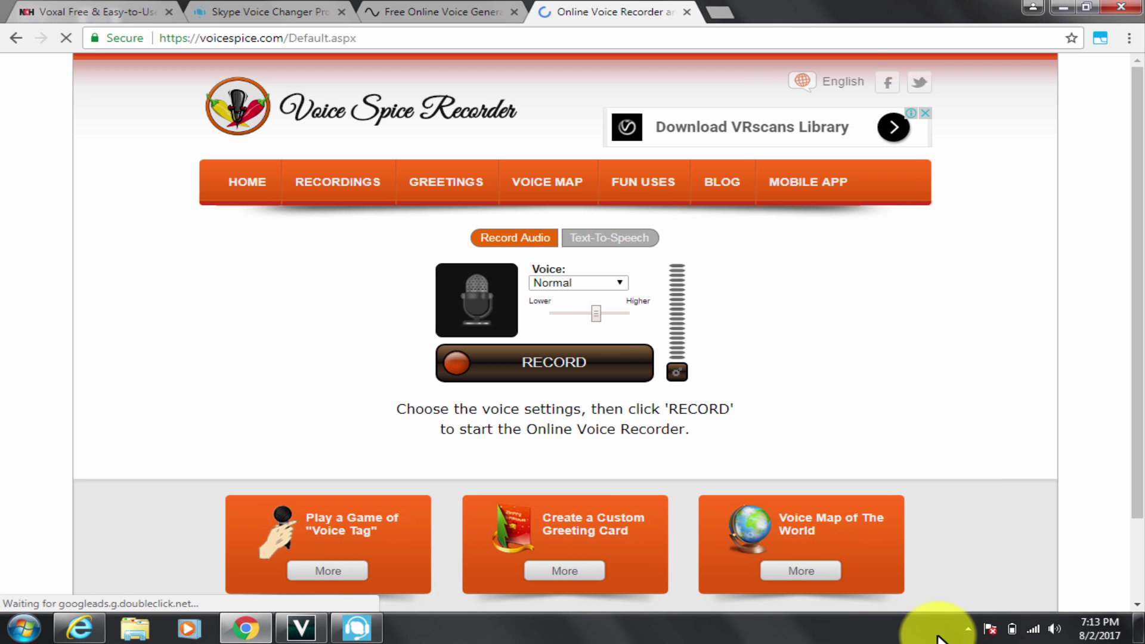
# - Browse the recorder's voice choices from Normal to Woman and look over the rest of the Voice Spice home page
pyautogui.hotkey('alt', 'Down')
pyautogui.press('Down')
pyautogui.press('Down')
pyautogui.press('Down')
pyautogui.press('Down')
pyautogui.press('Down')
pyautogui.press('Up')
pyautogui.press('Up')
pyautogui.press('Up')
pyautogui.press('Up')
pyautogui.press('Down')
pyautogui.press('Down')
pyautogui.press('Up')
pyautogui.press('Up')
pyautogui.press('Escape')
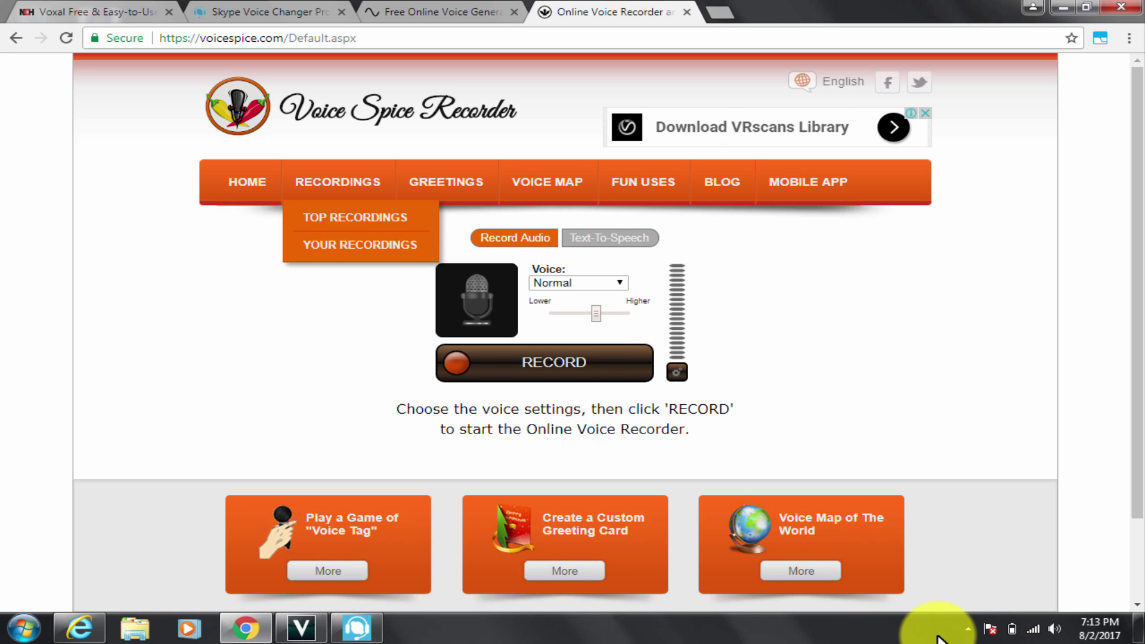
pyautogui.scroll(-2, 565, 332)
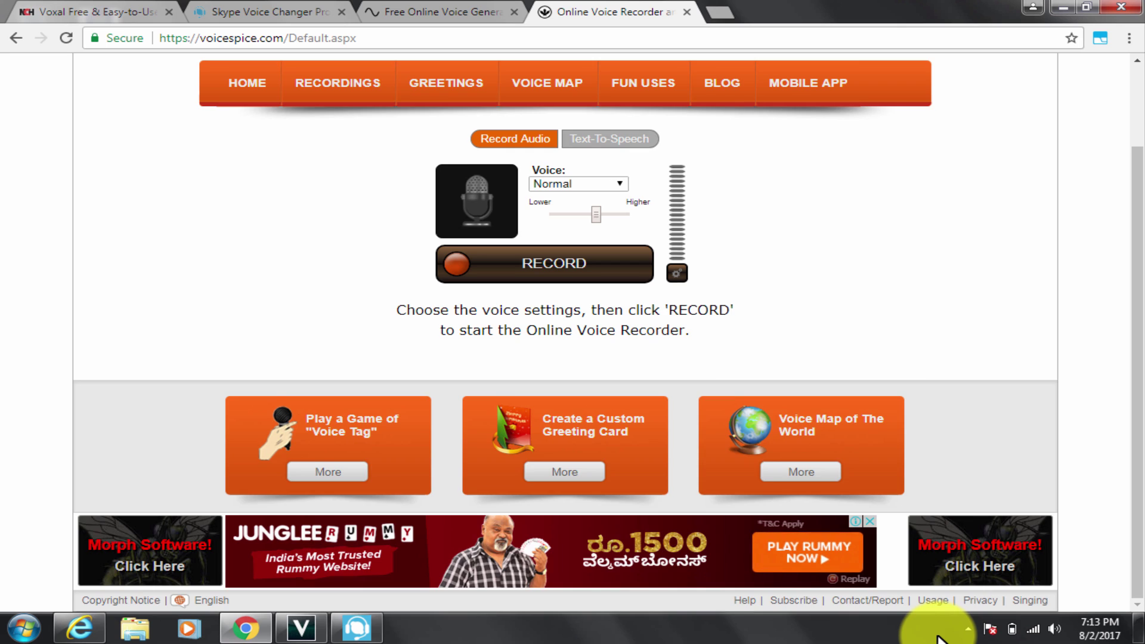
pyautogui.scroll(2, 938, 637)
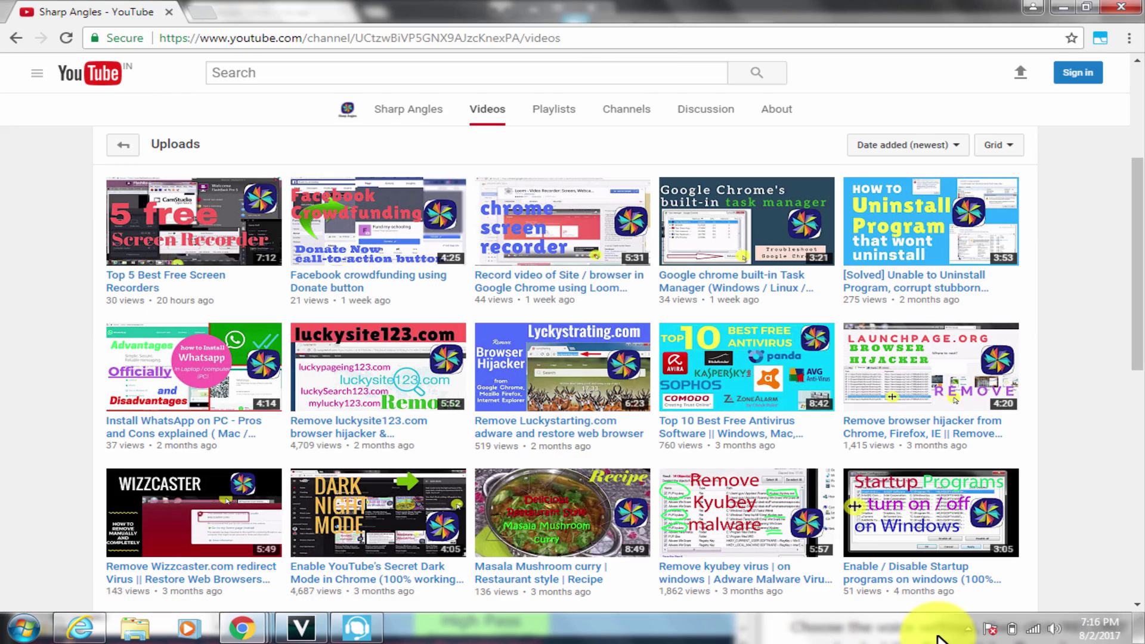
# - Look over the uploaded videos and header of the Sharp Angles YouTube channel
pyautogui.scroll(3, 563, 386)
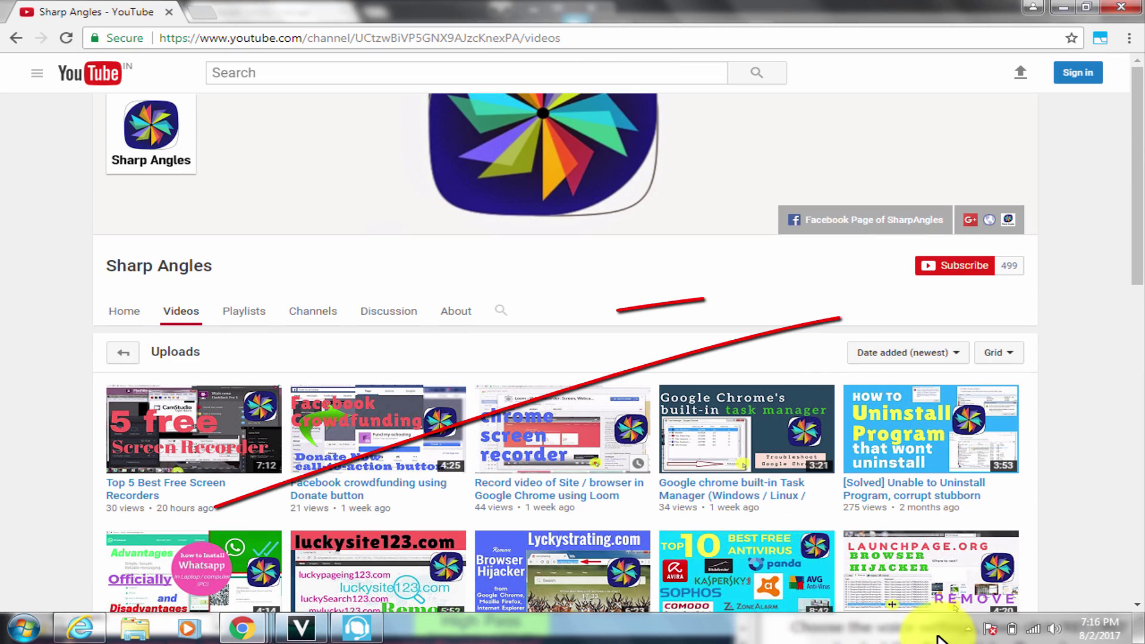
pyautogui.scroll(-3, 562, 385)
pyautogui.scroll(3, 563, 386)
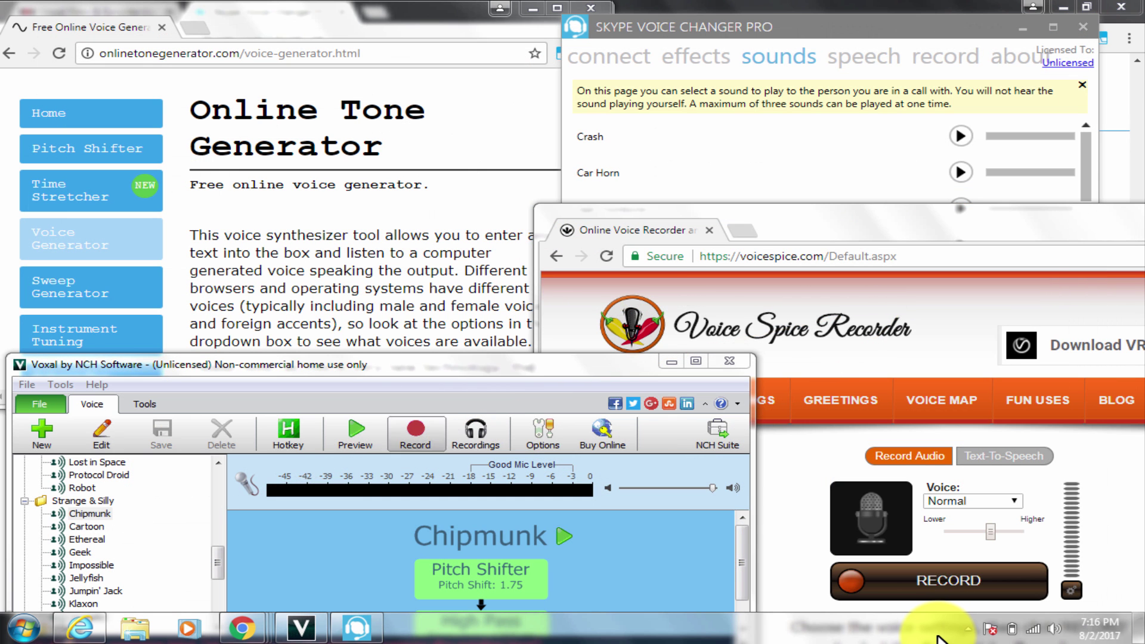
# - Open the screen recorder's context menu from the hidden system tray icons
pyautogui.click(968, 629)
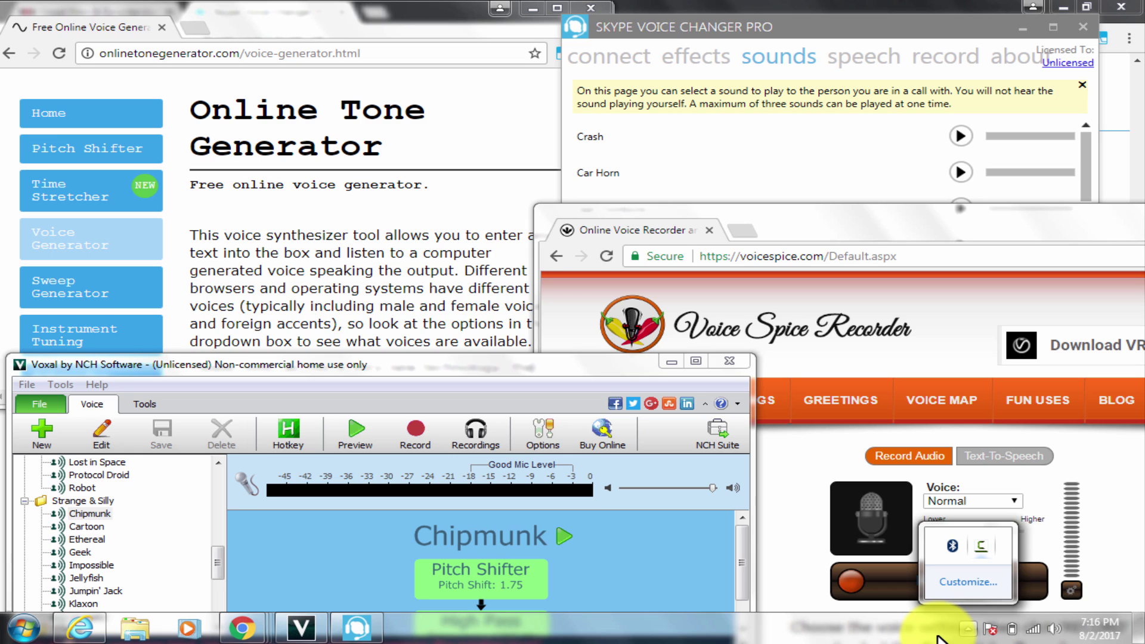
pyautogui.rightClick(982, 546)
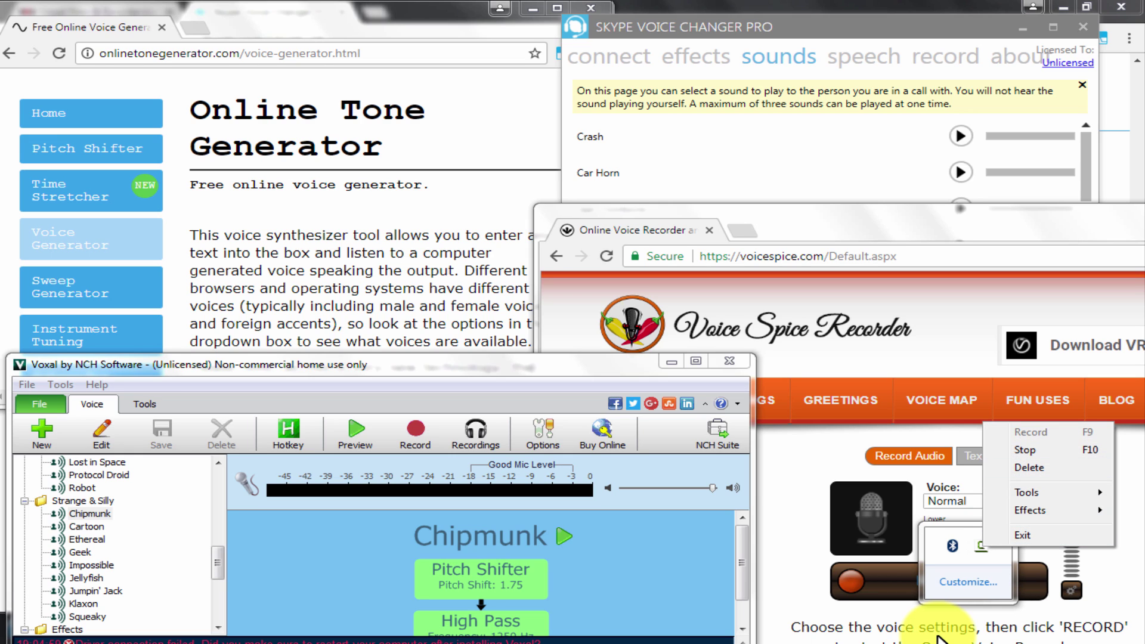